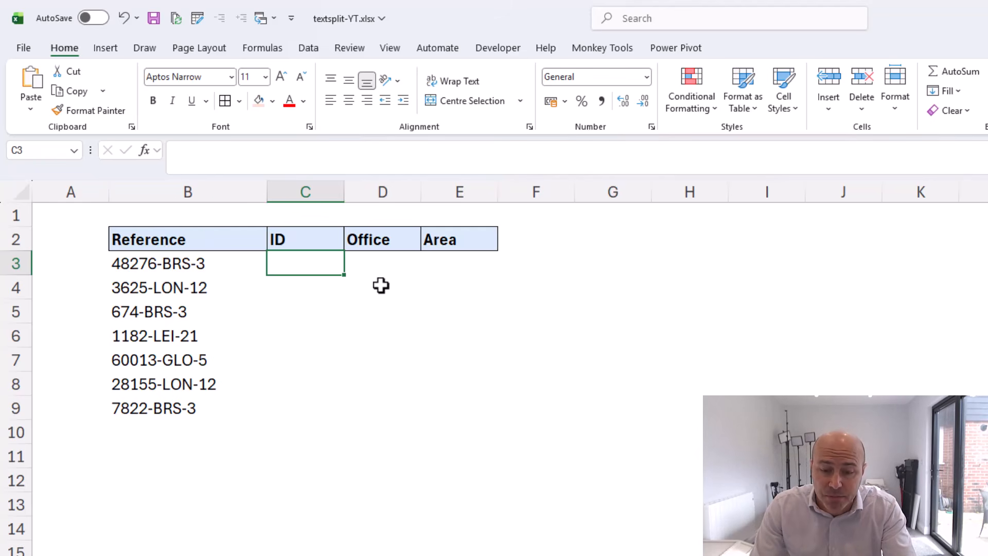
- Enter =TEXTSPLIT(B3,"-") in C3 to split the reference across columns and fill the formula down to C9
type("=tex")
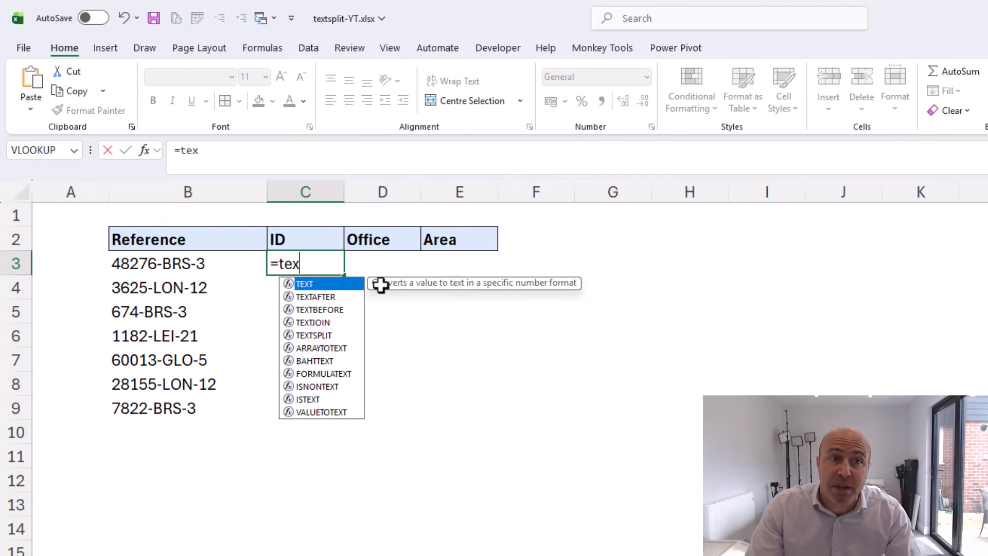
key("Down")
key("Down")
key("Down")
key("Down")
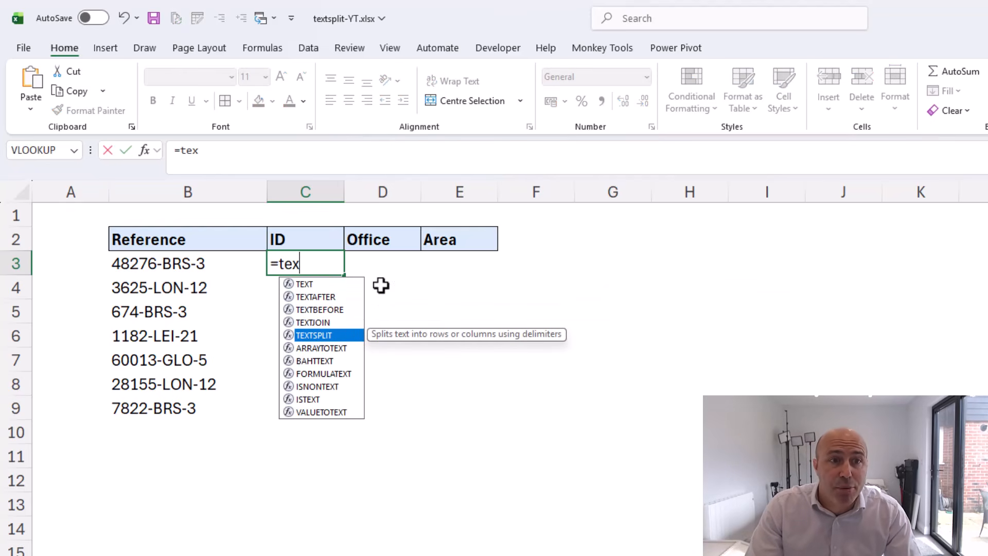
key("Tab")
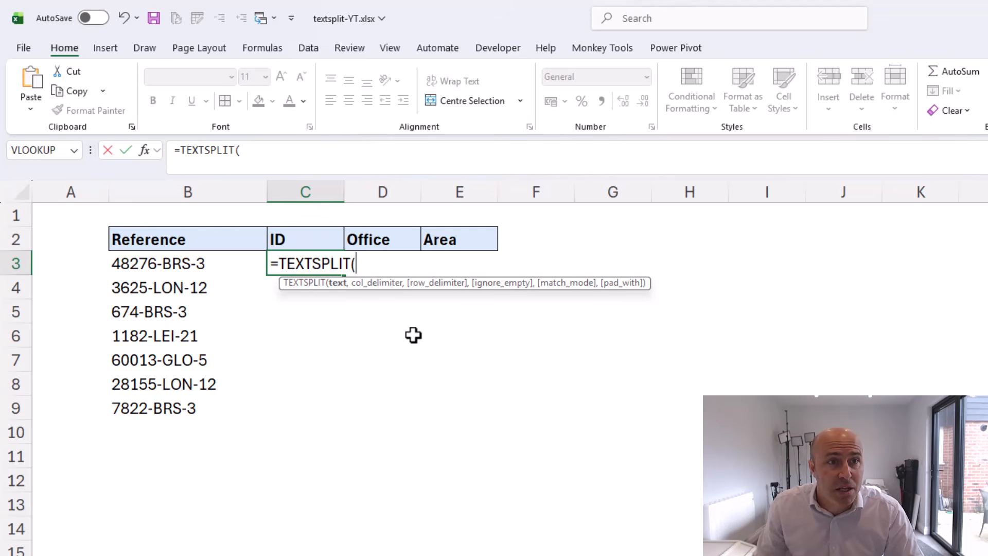
left_click(194, 265)
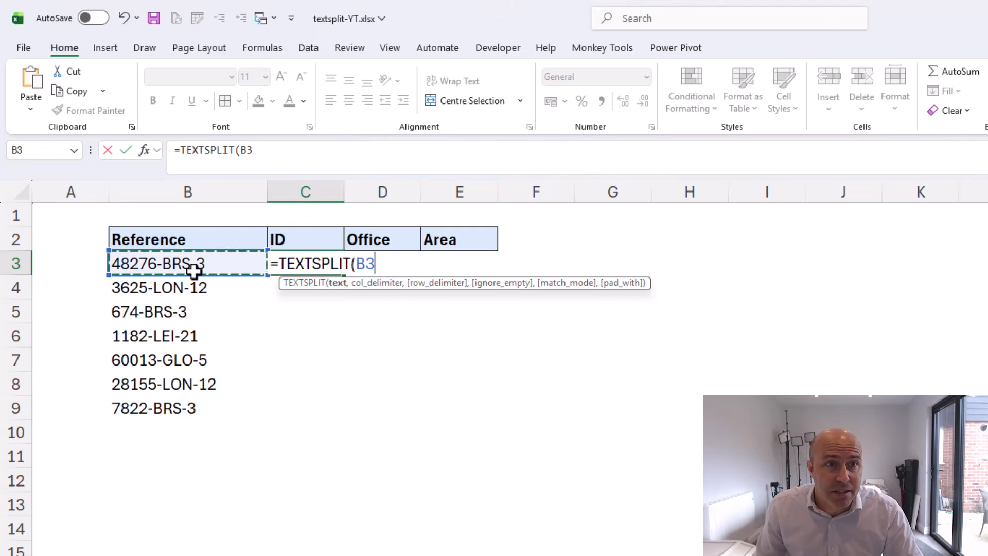
type(",")
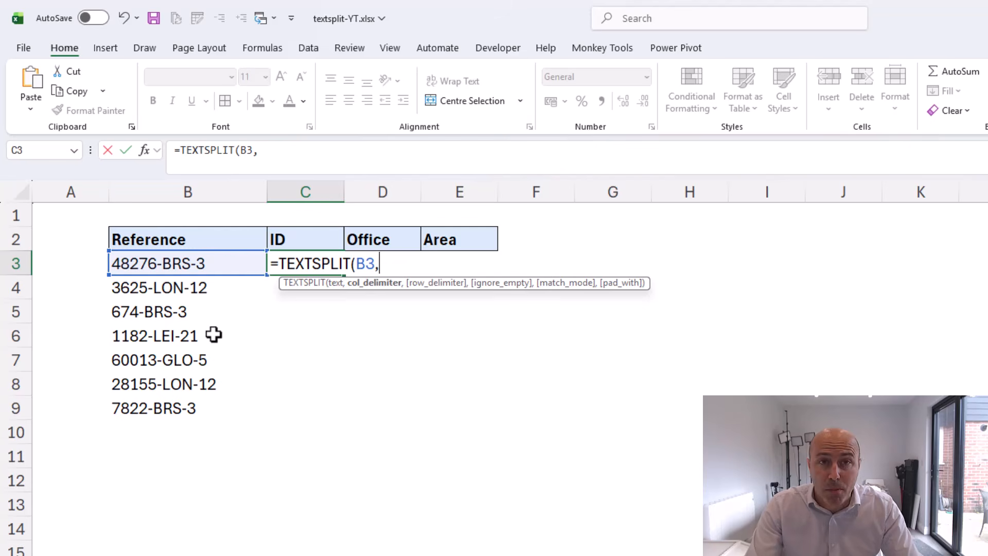
type("\"-\"")
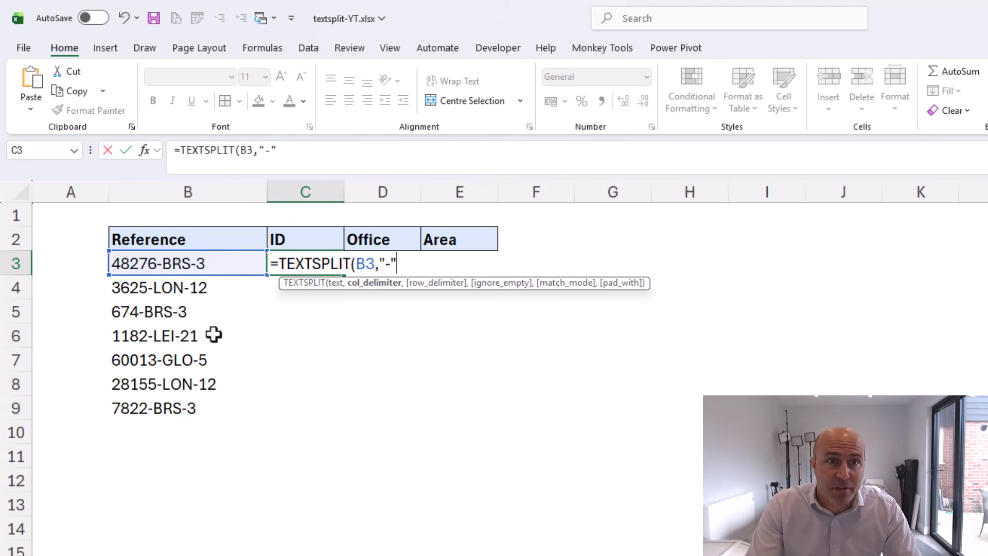
type(")")
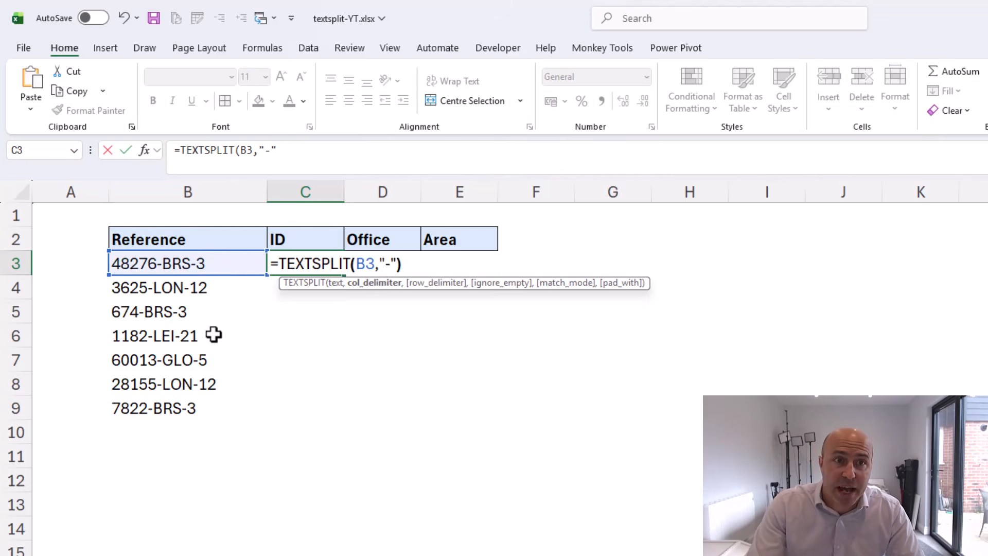
key("Return")
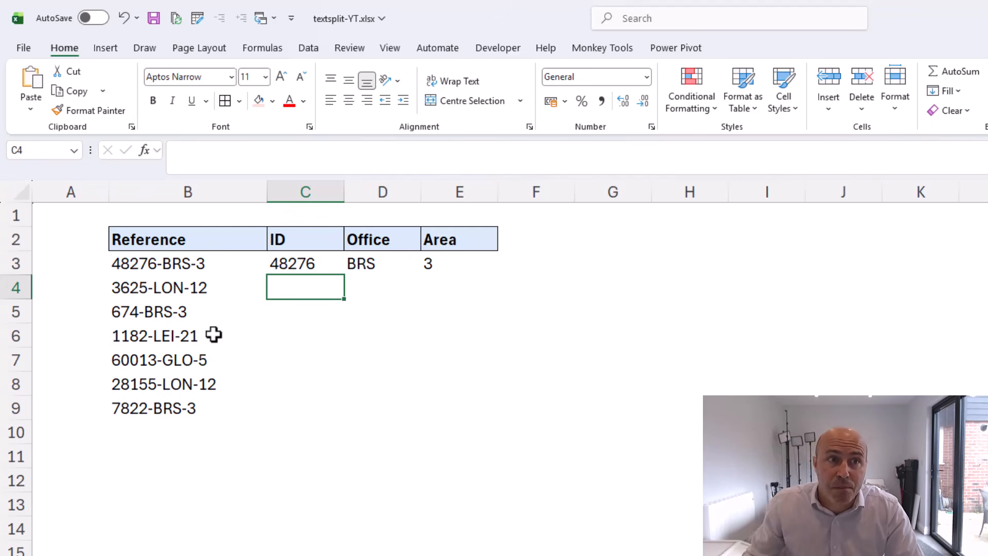
left_click(332, 267)
left_click_drag(346, 279, 330, 414)
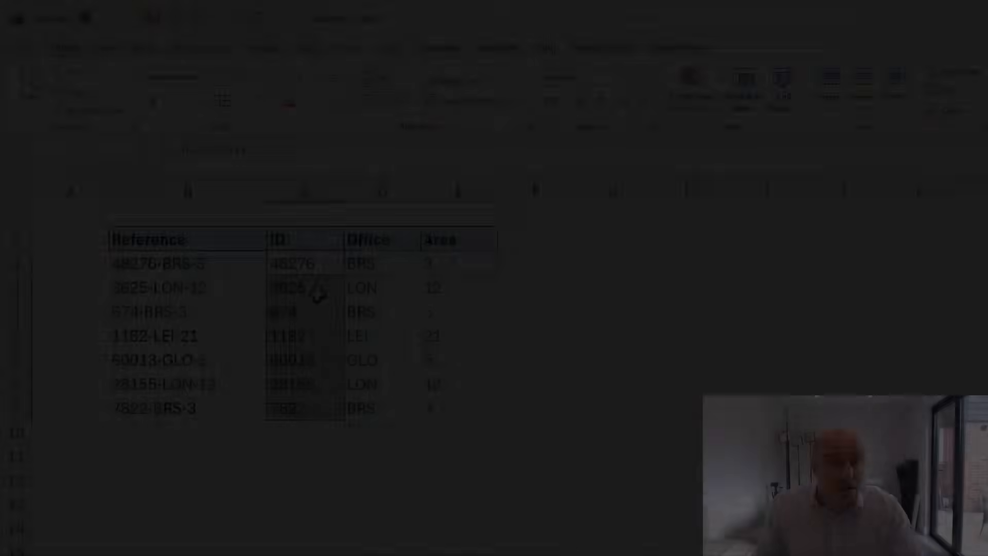
- Clear C4:C9 and change the formula in C3 to =TEXTSPLIT(B3,,"-") to split the reference down rows
left_click_drag(320, 287, 316, 407)
key("Delete")
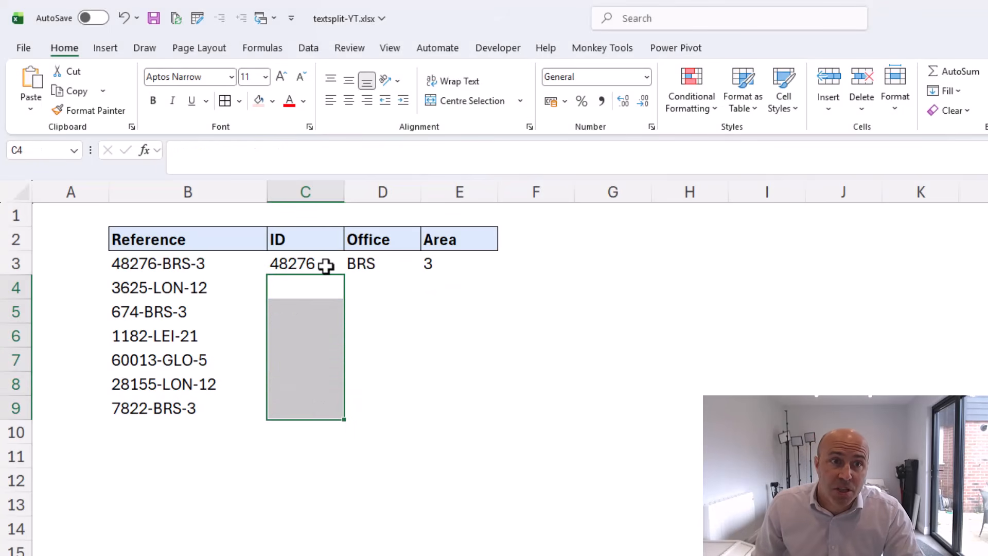
left_click(326, 265)
double_click(326, 266)
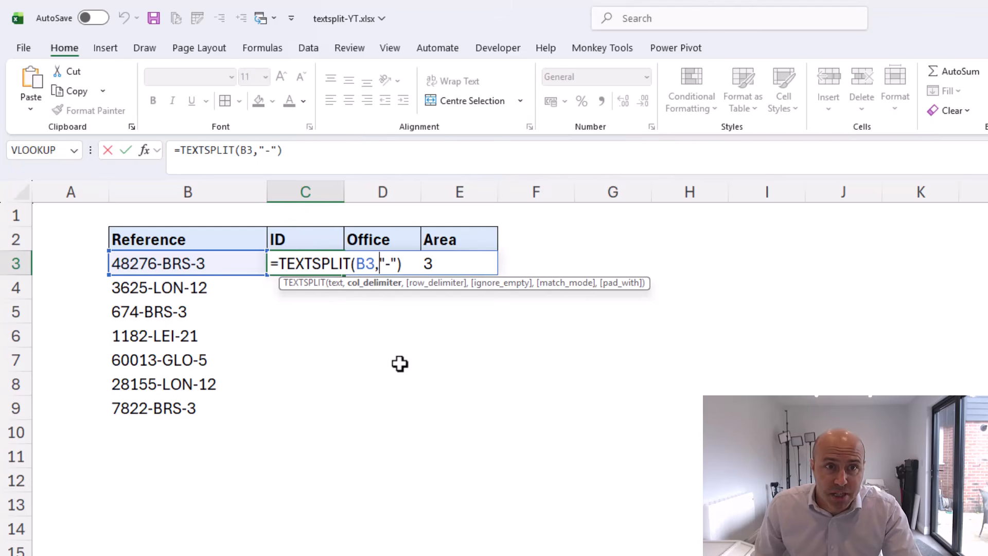
type(",")
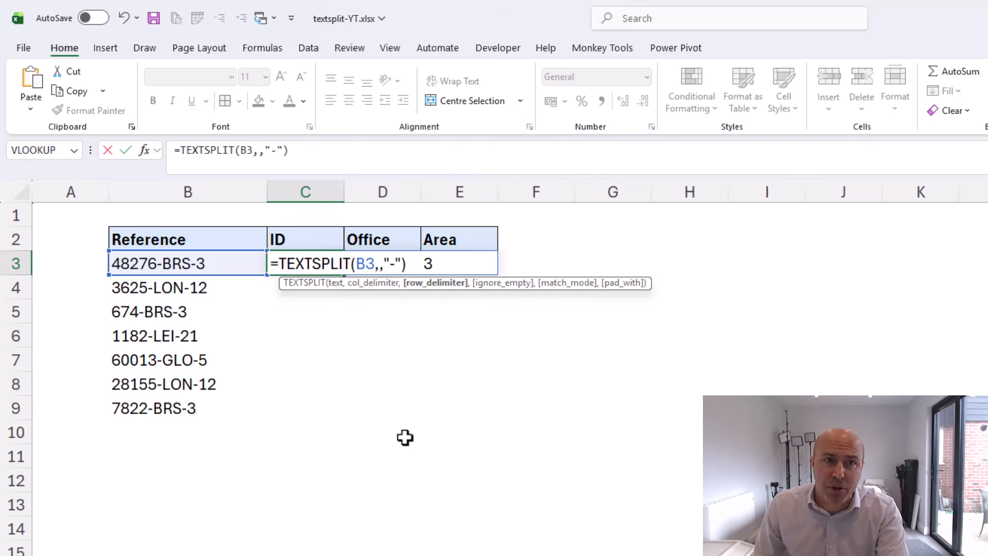
key("Return")
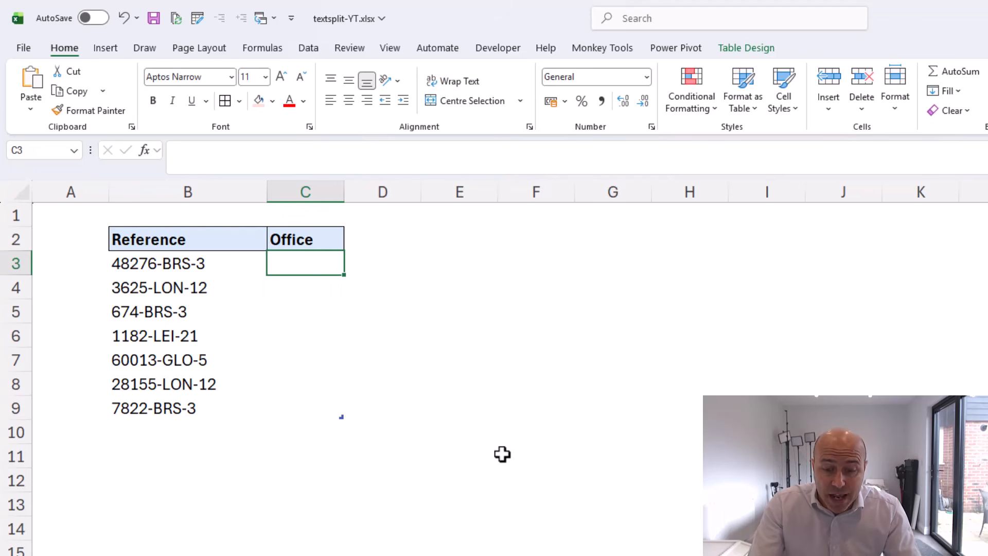
type("=te")
key("Down")
key("Down")
key("Down")
key("Down")
key("Tab")
key("Left")
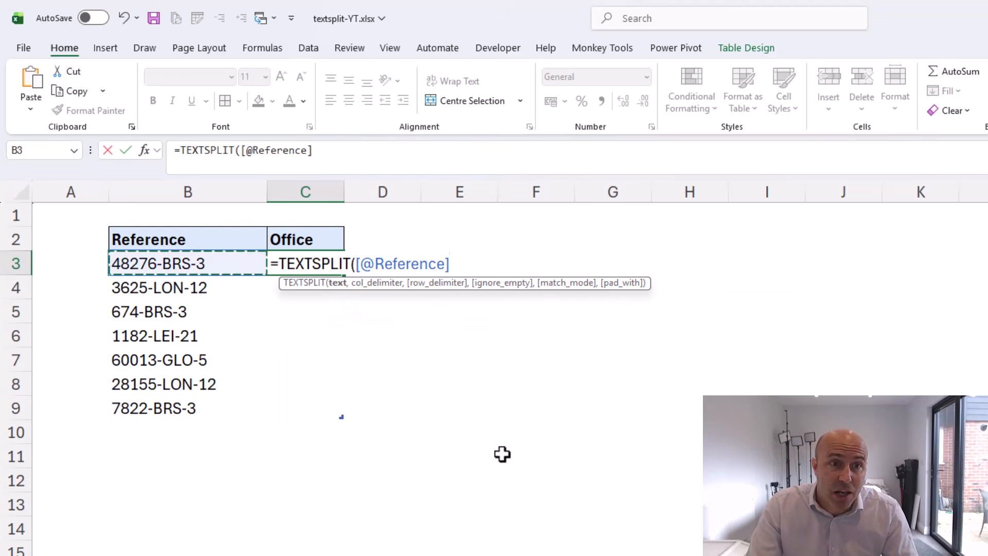
type(",\"-\")")
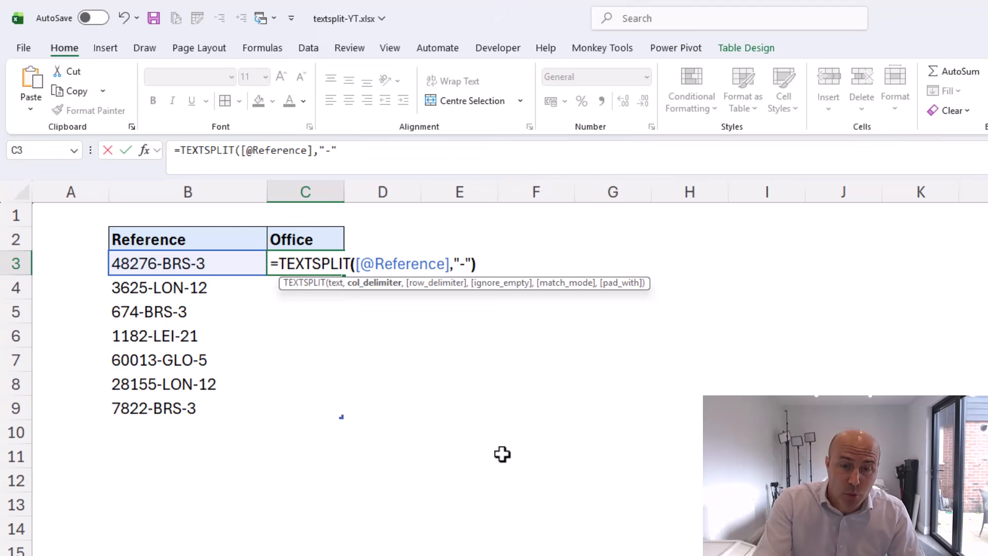
key("Return")
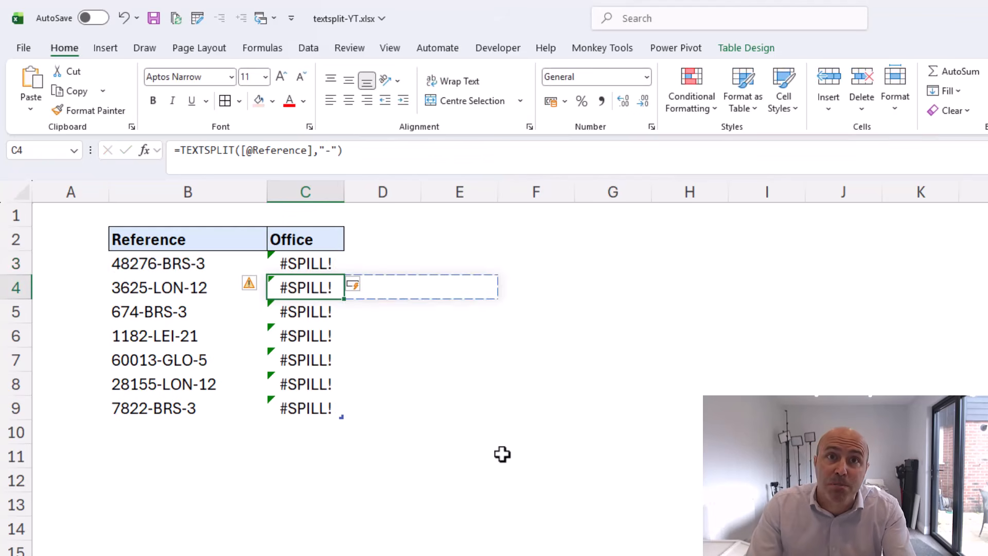
key("Up")
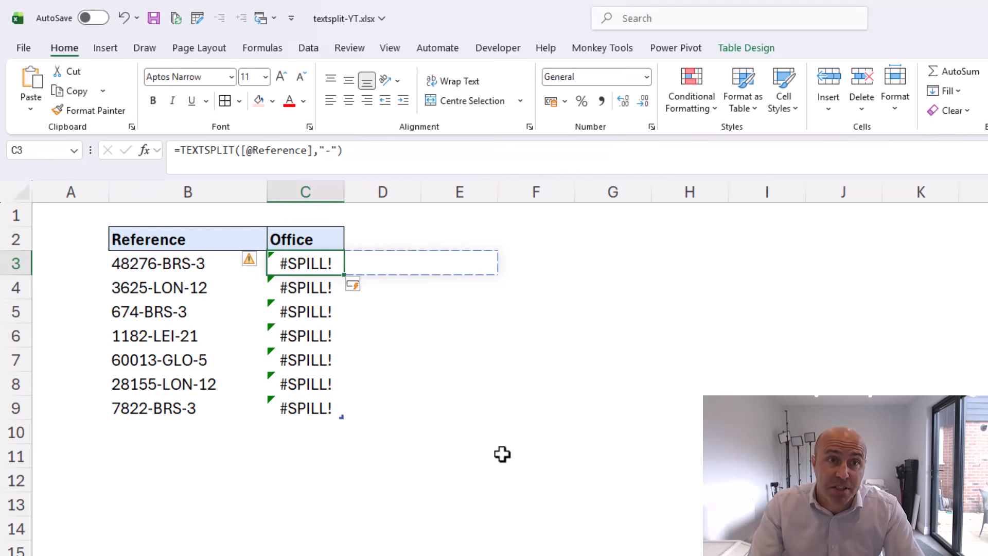
left_click(178, 150)
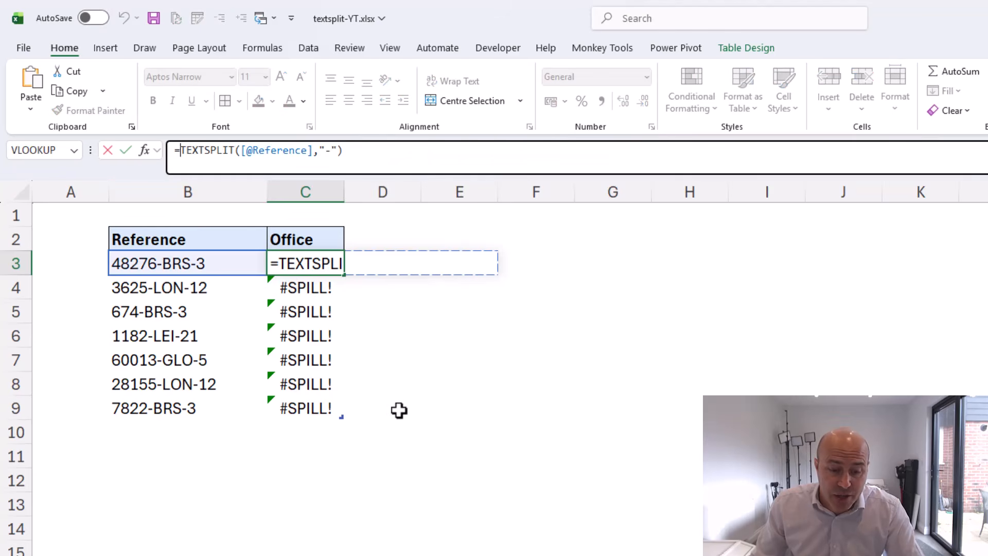
type("choo")
key("Down")
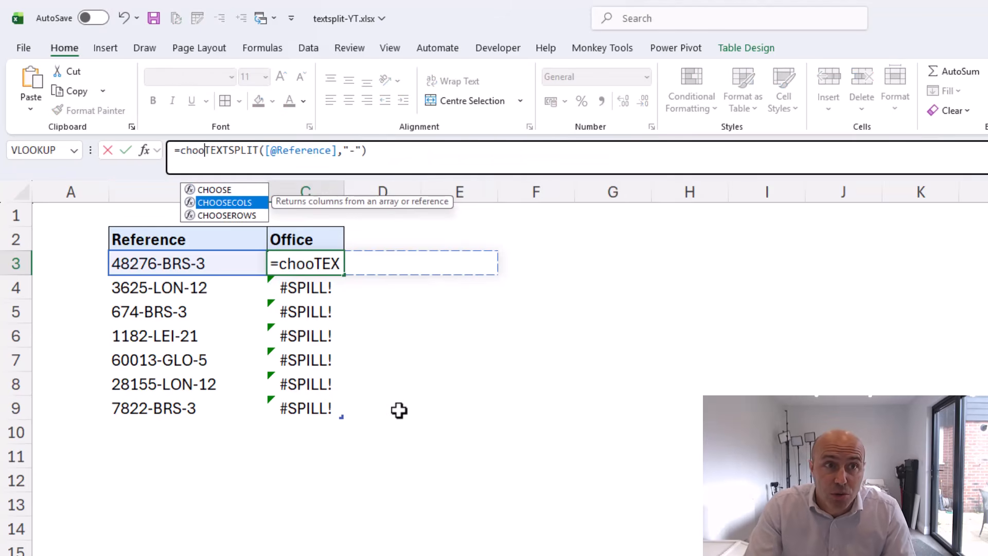
key("Tab")
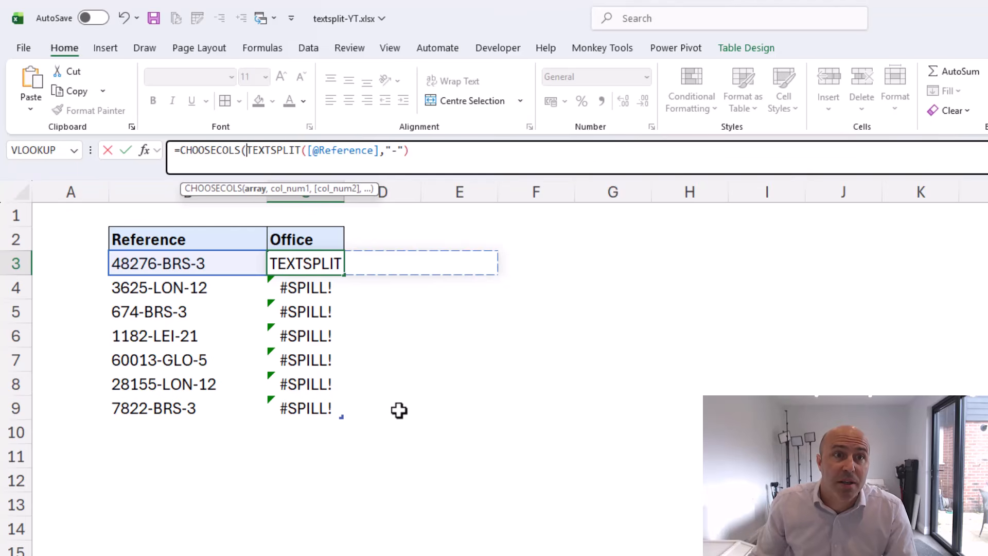
left_click(443, 153)
type(",2")
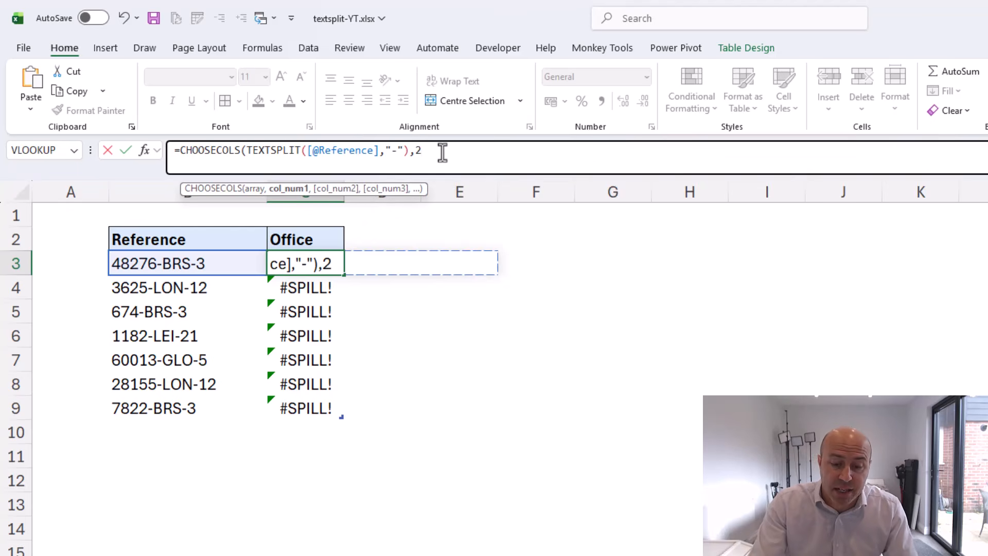
type(")")
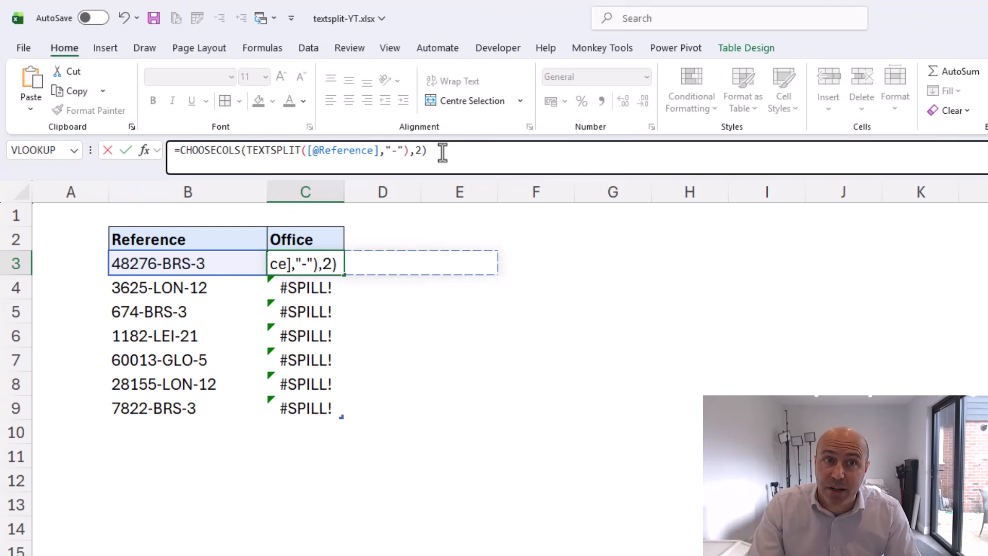
key("Return")
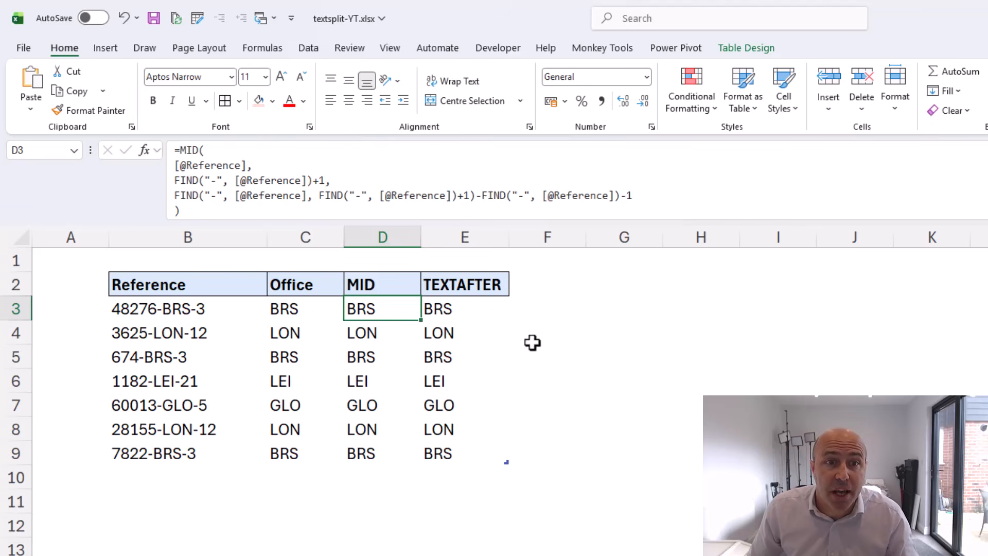
- Examine the first-row formulas in the TEXTAFTER and Office columns to compare the alternatives
left_click(498, 310)
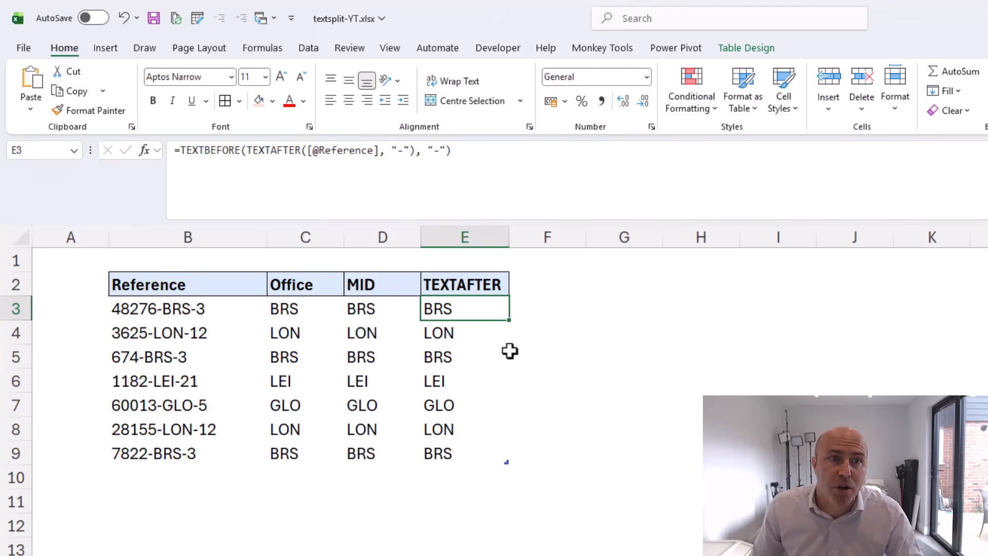
left_click(329, 311)
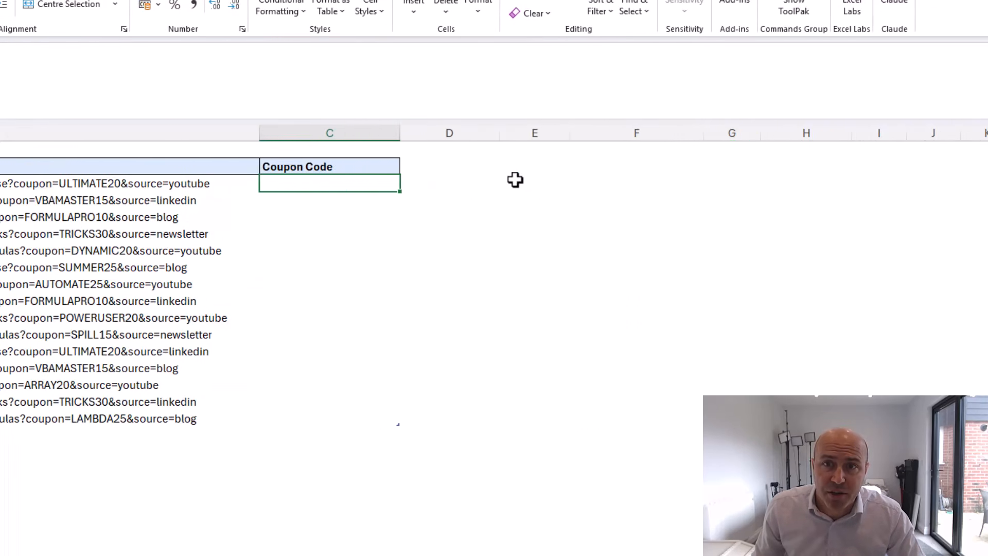
left_click(515, 180)
type("=tex")
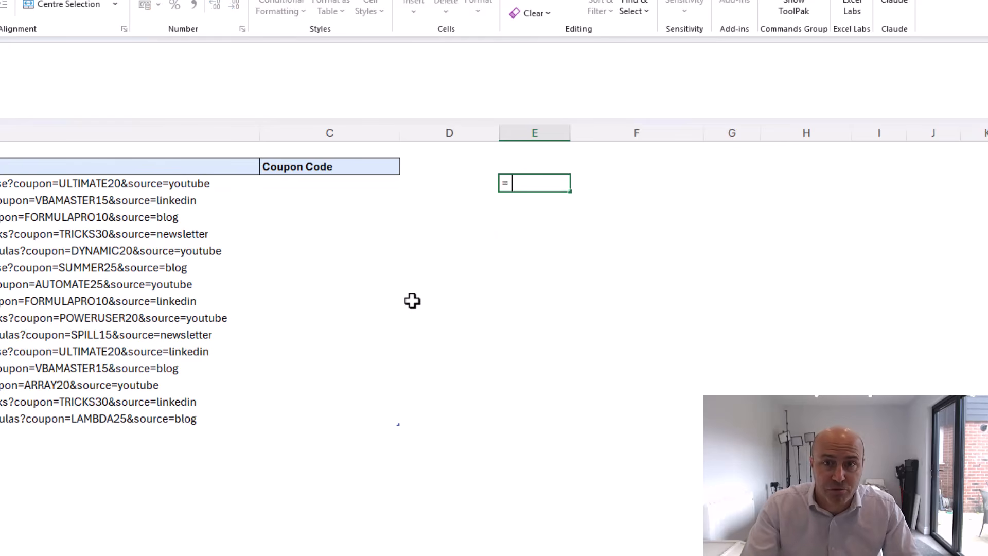
key("Down")
key("Down")
key("Down")
key("Down")
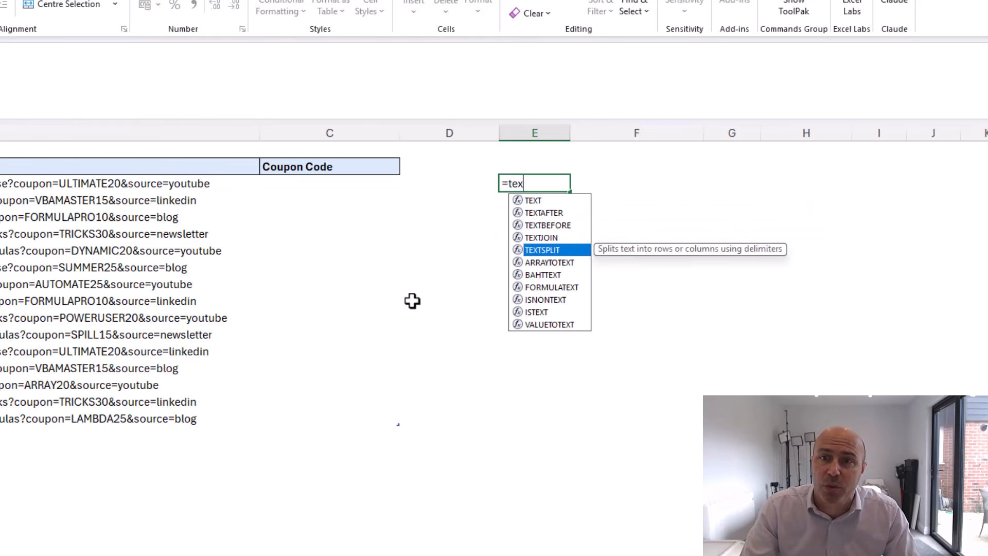
key("Tab")
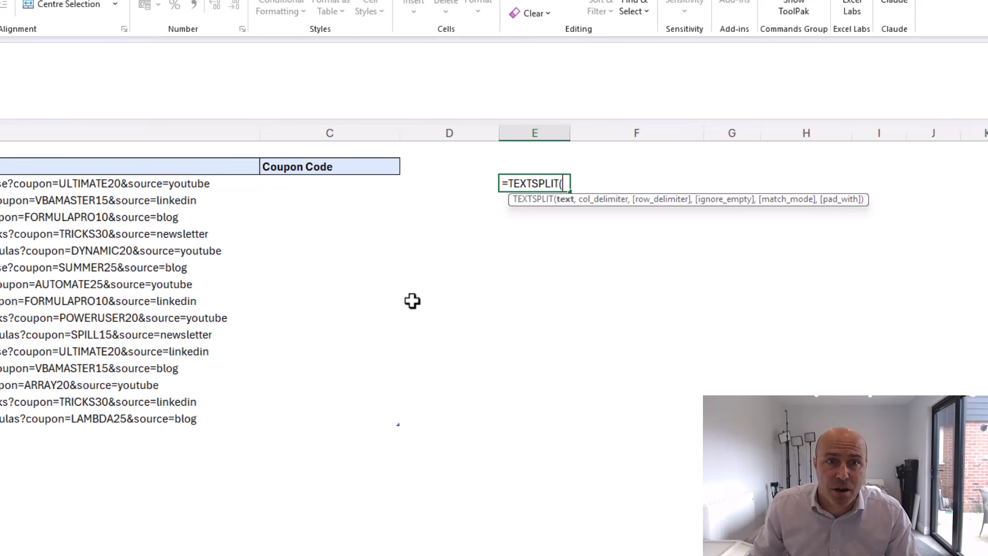
left_click(140, 183)
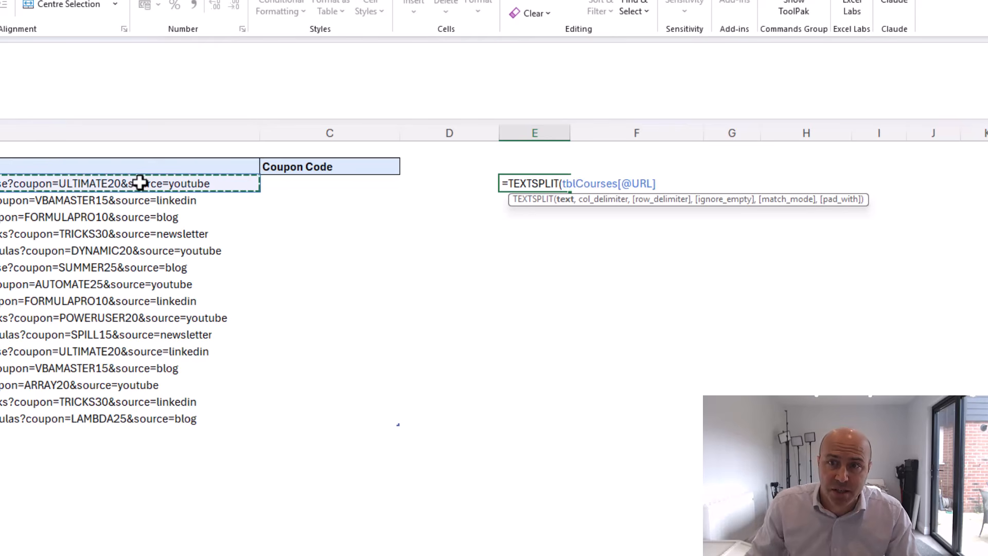
type(",")
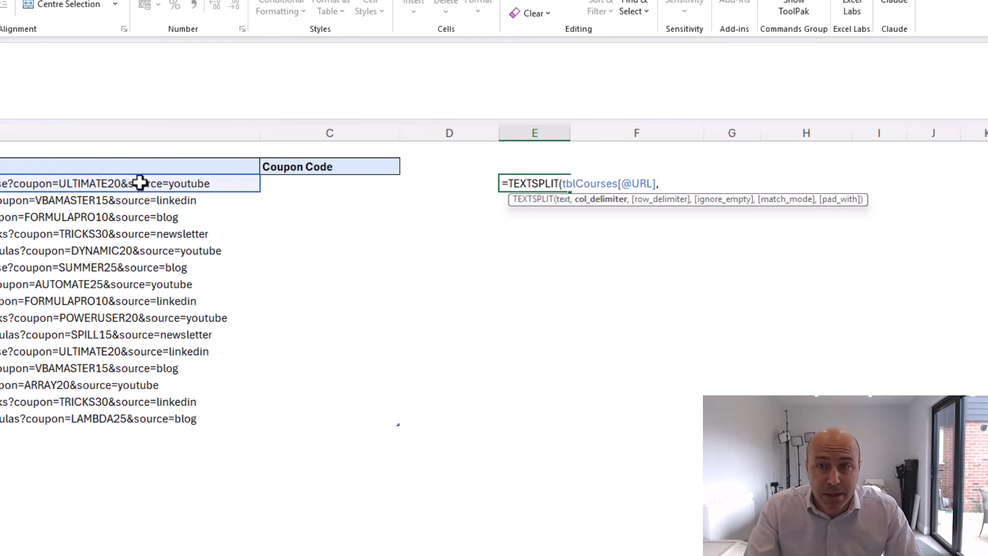
type("{")
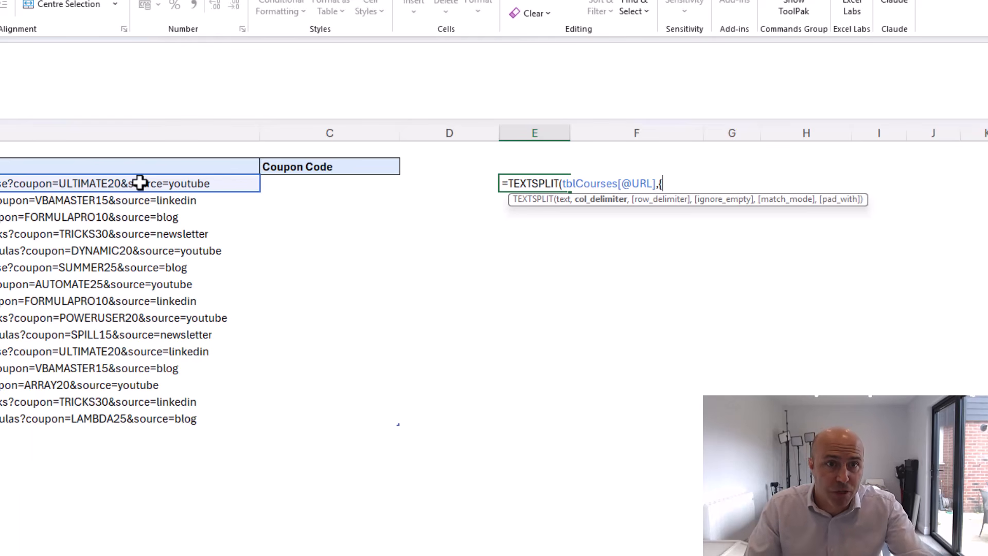
type("\"=\",")
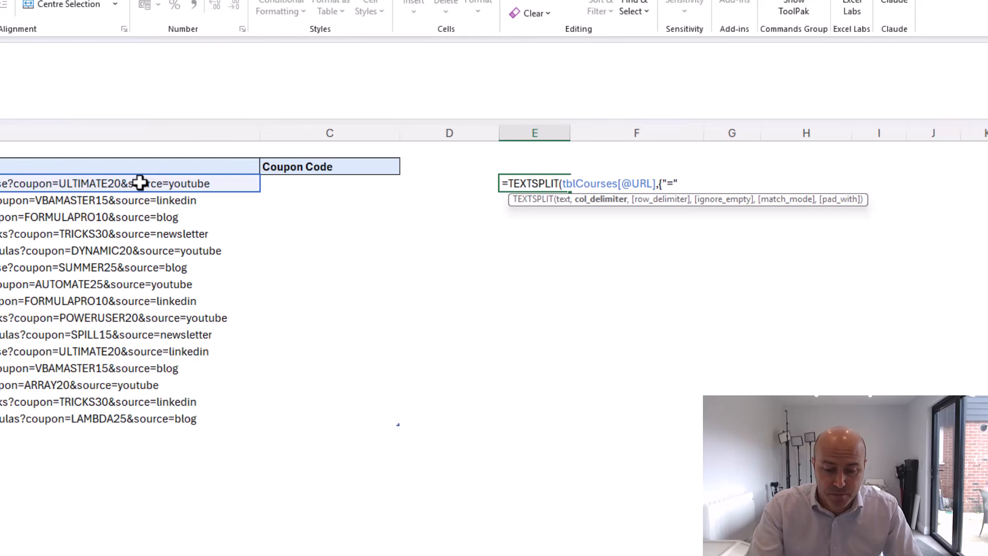
type(" \"")
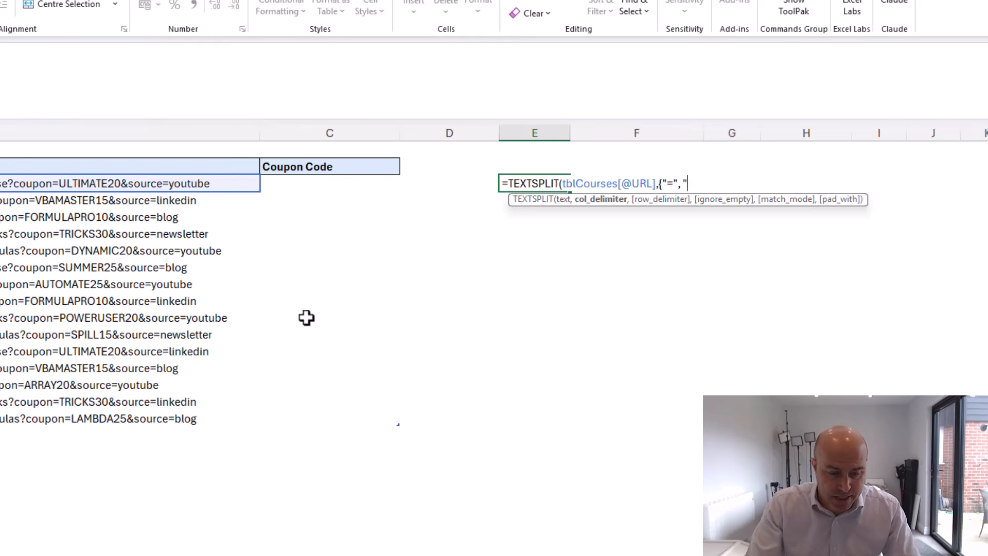
type("\"&\"")
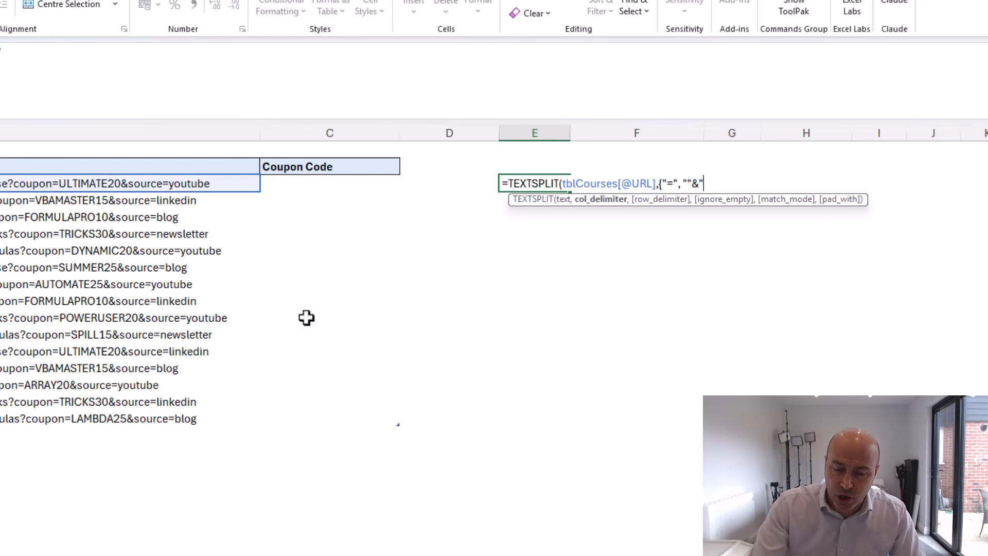
type("}")
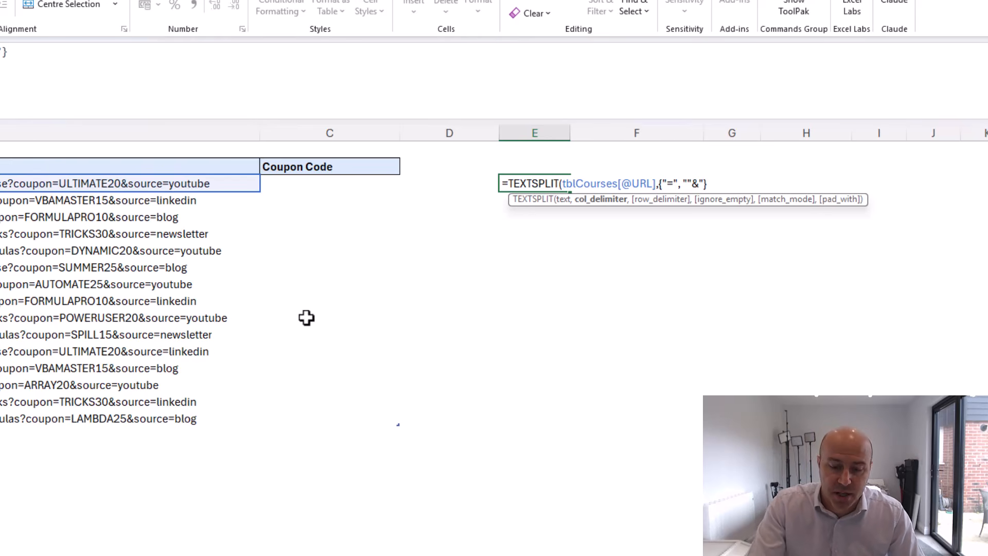
type(")")
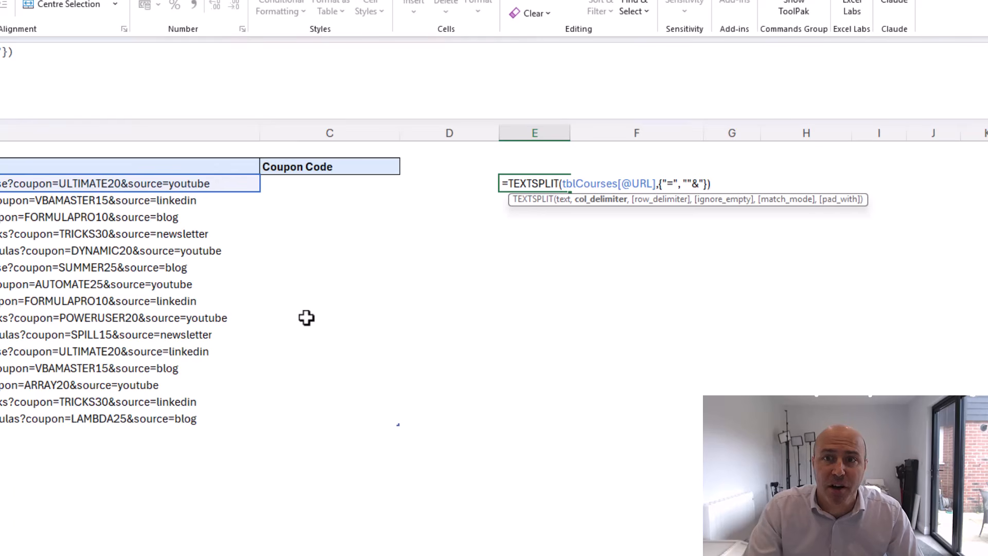
key("Return")
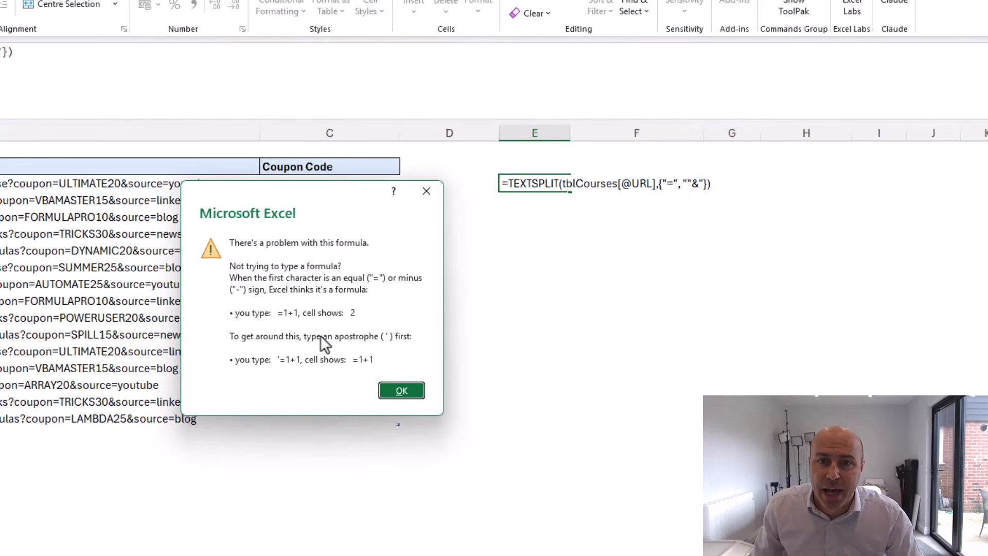
left_click(401, 391)
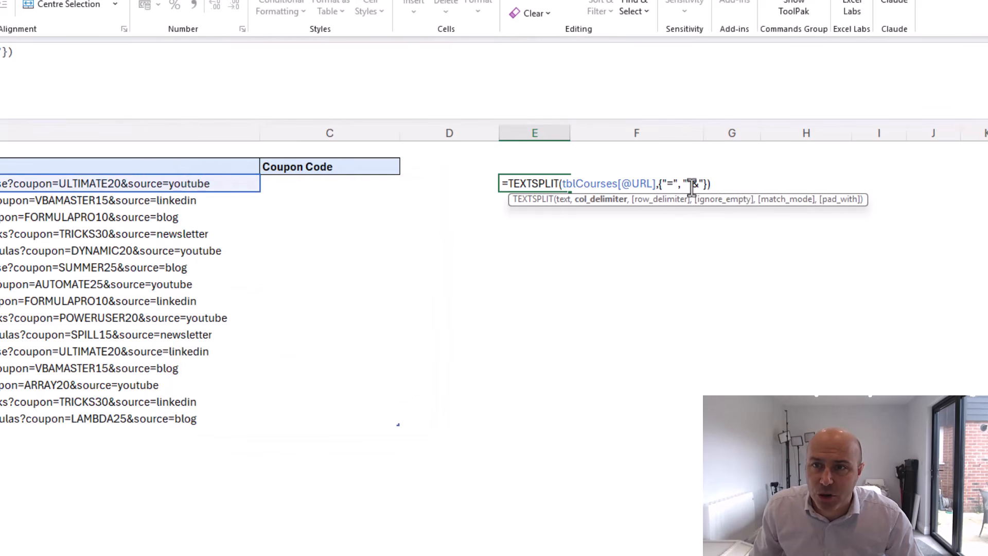
key("BackSpace")
key("Return")
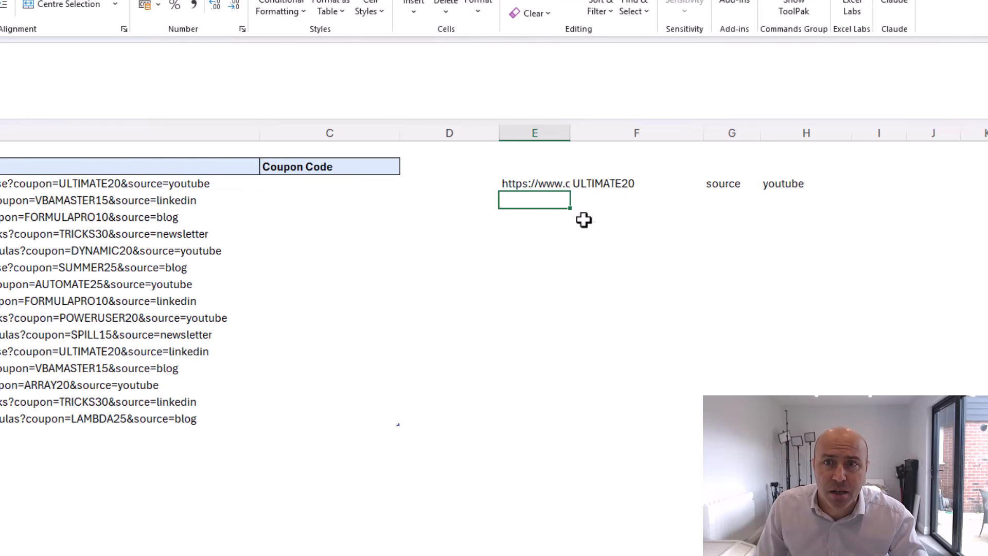
left_click(561, 185)
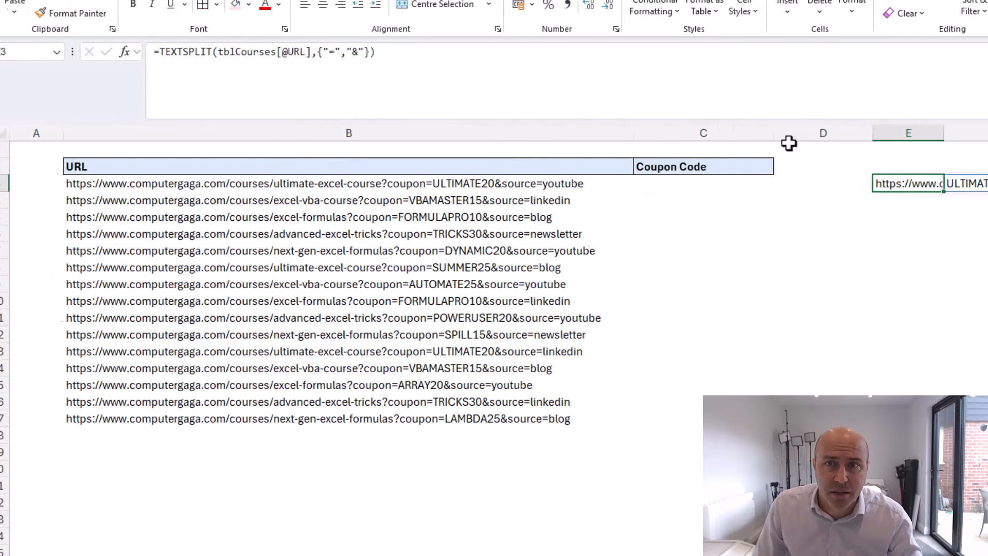
left_click_drag(449, 56, 160, 53)
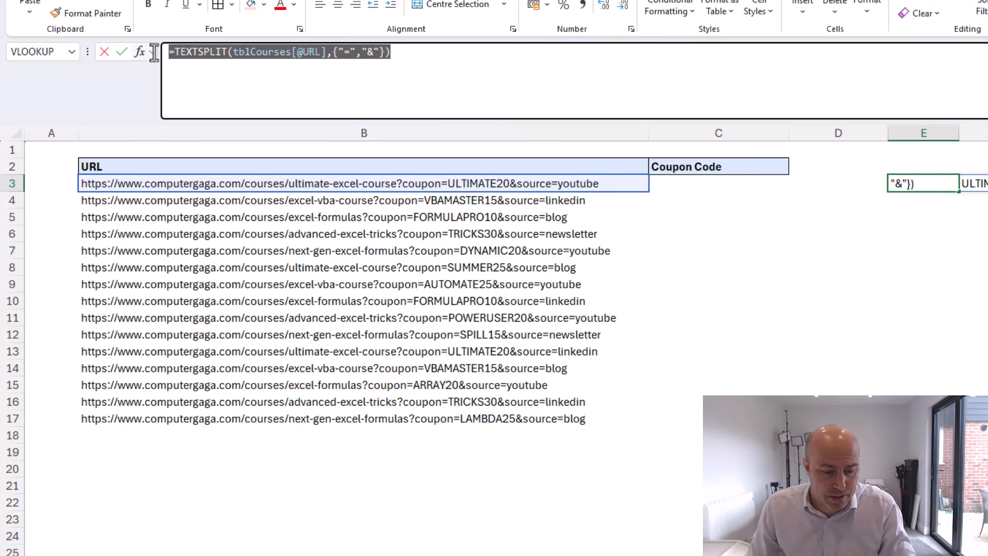
key("Escape")
left_click(687, 185)
key("ctrl+v")
left_click_drag(712, 185, 767, 187)
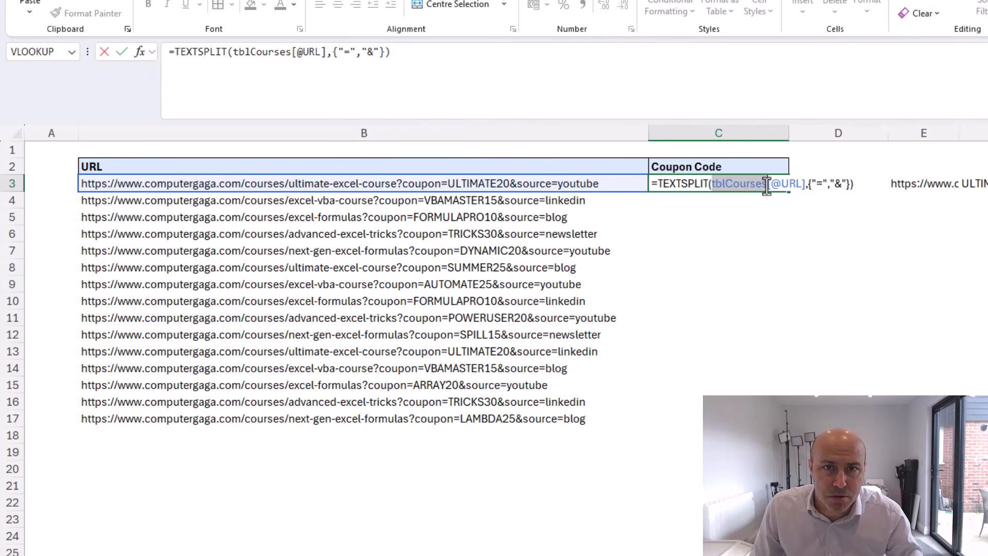
key("Delete")
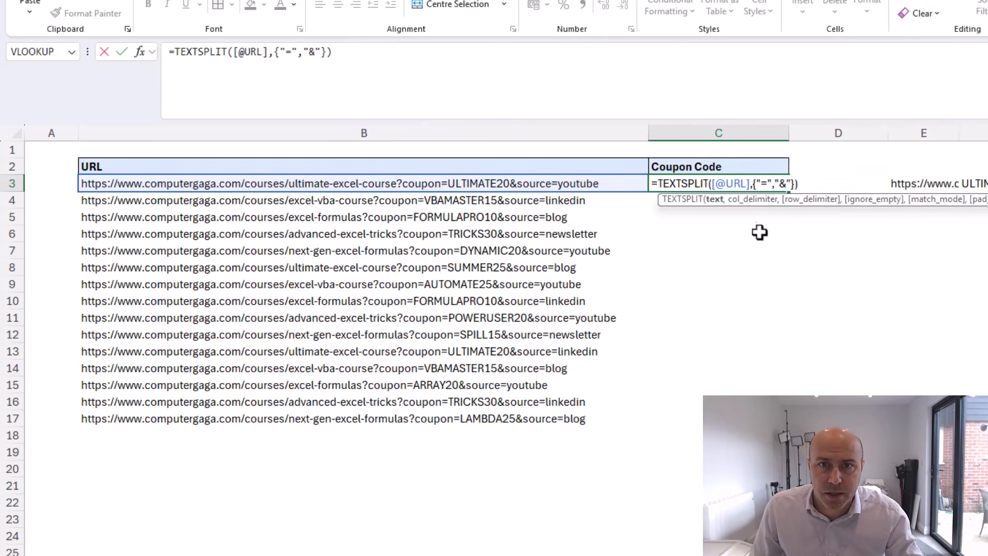
left_click(659, 184)
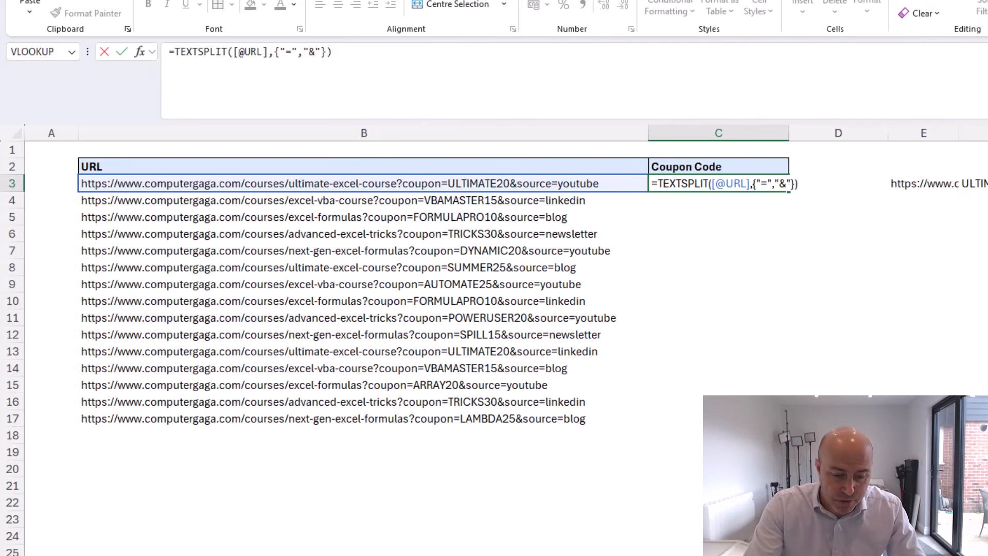
type("index(")
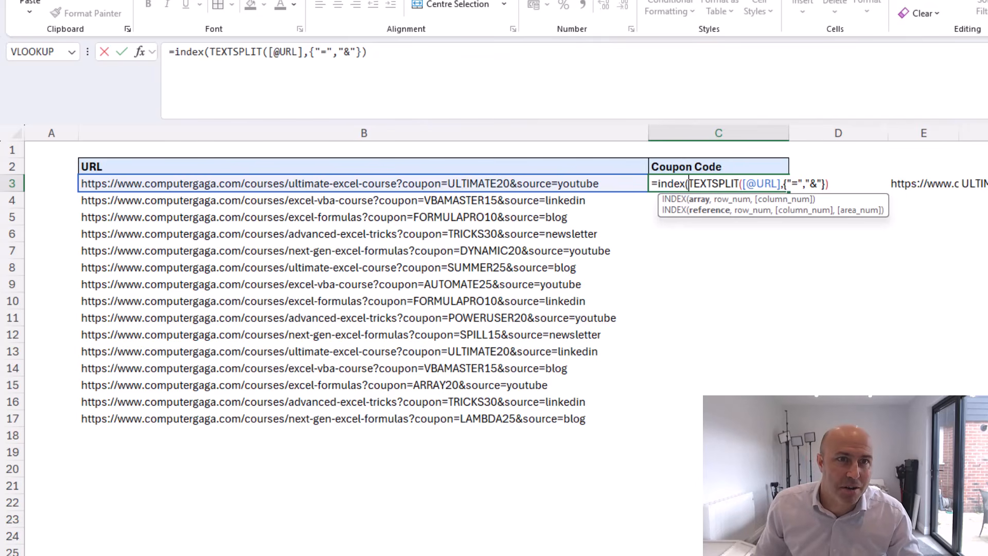
left_click(403, 52)
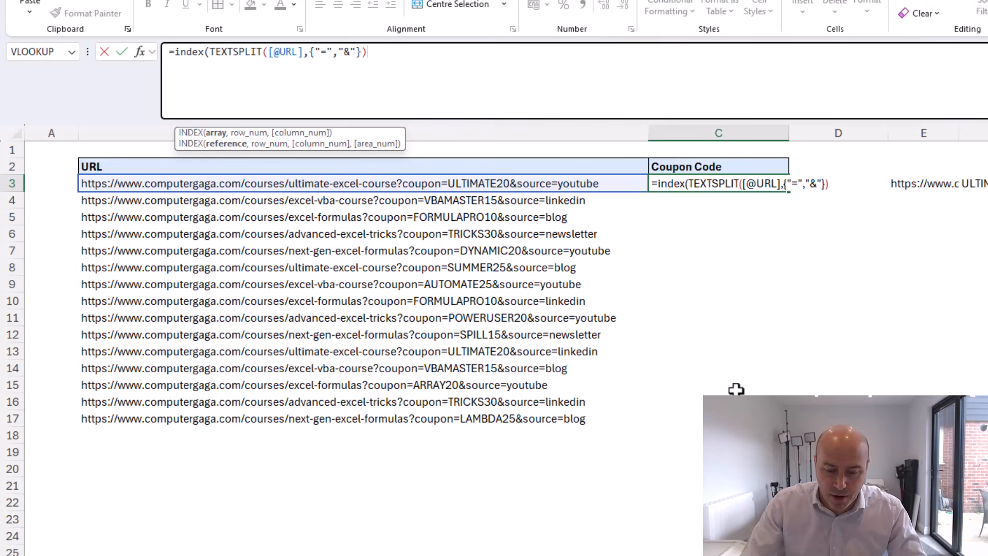
type(",")
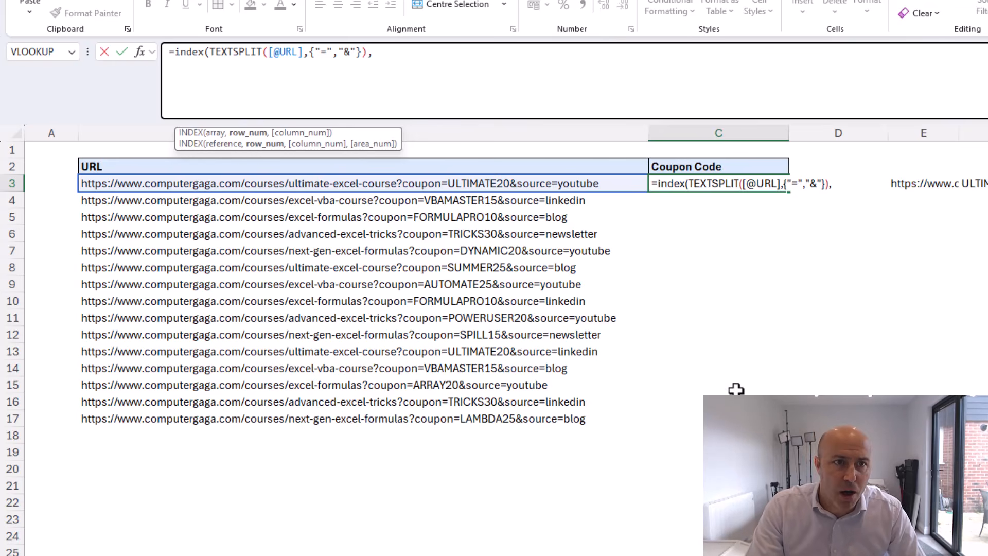
type(",")
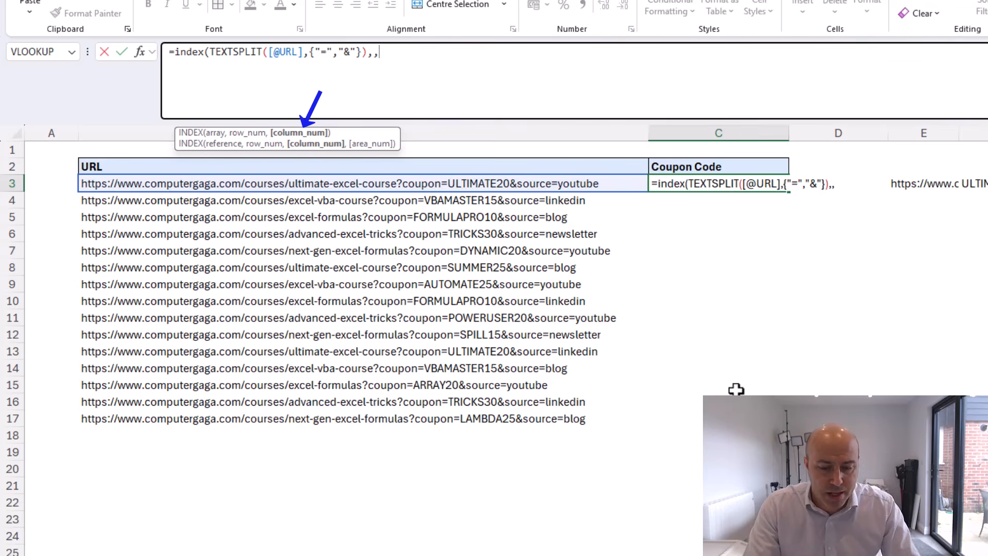
type("2)")
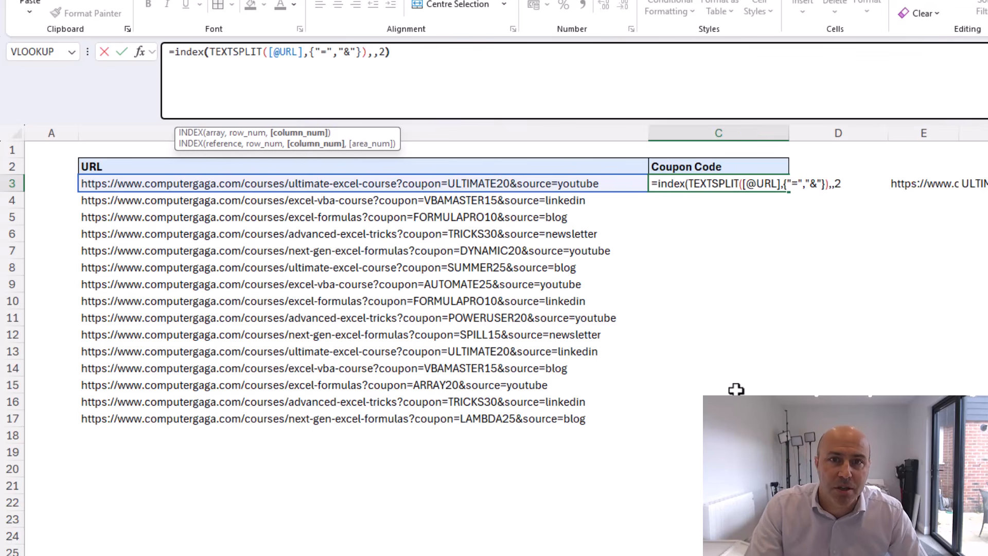
key("Return")
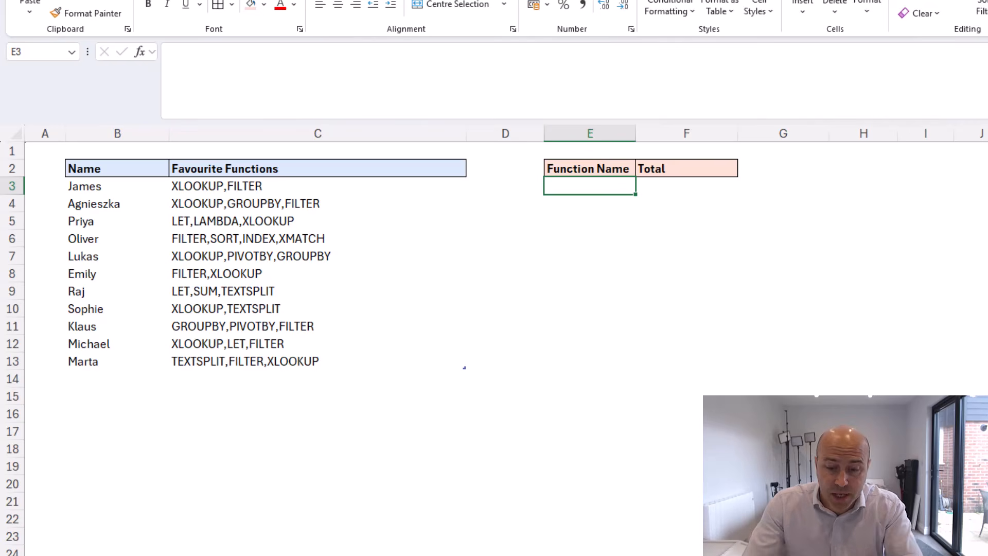
- Enter =TEXTJOIN(",",,tblFavFunctions[Favourite Functions]) in E3, the first cell under Function Name
type("=tex")
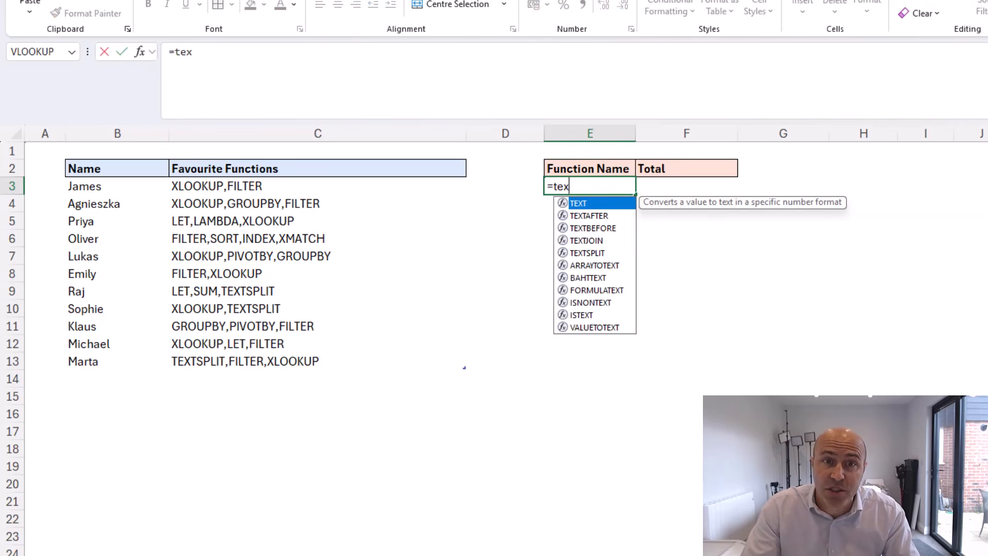
key("Down")
key("Down")
key("Down")
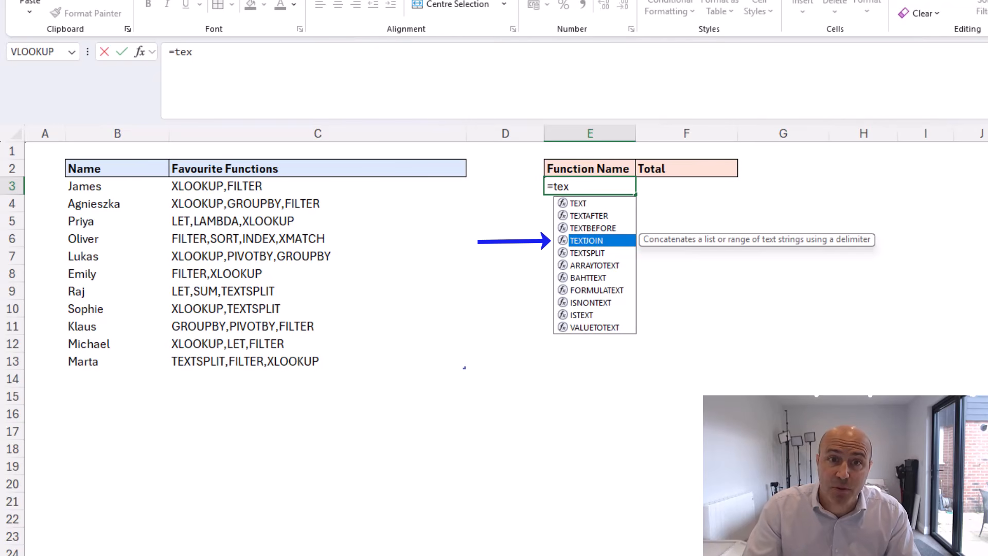
key("Tab")
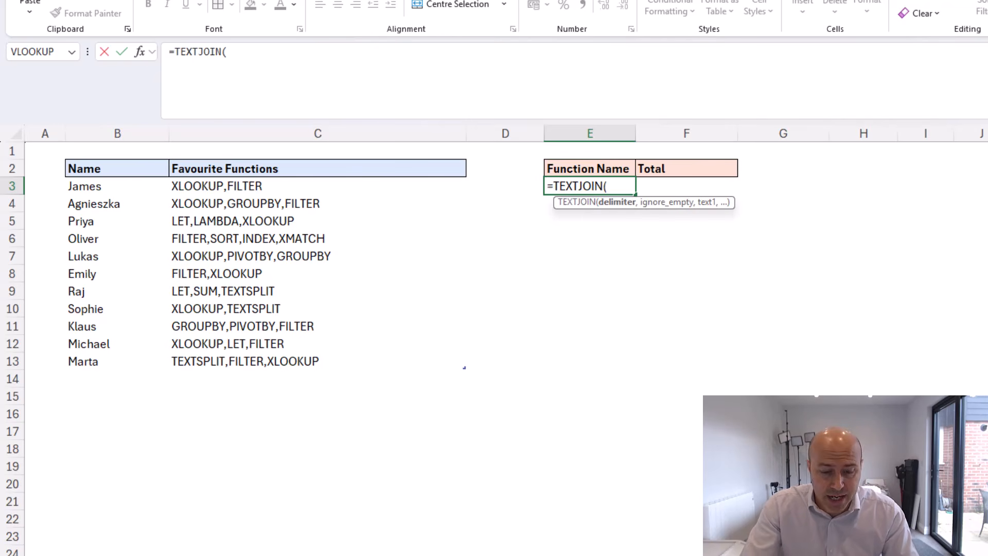
type("\",\"")
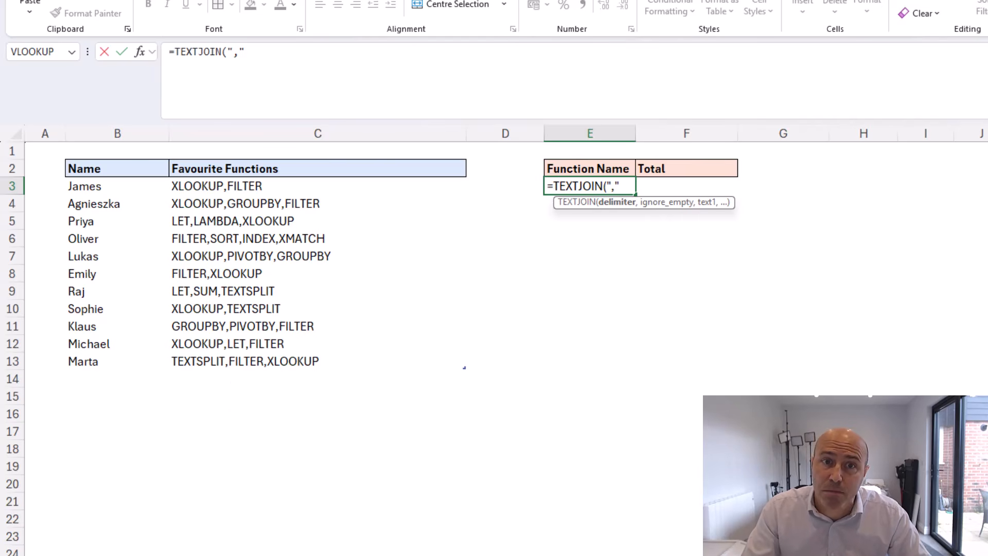
type(",")
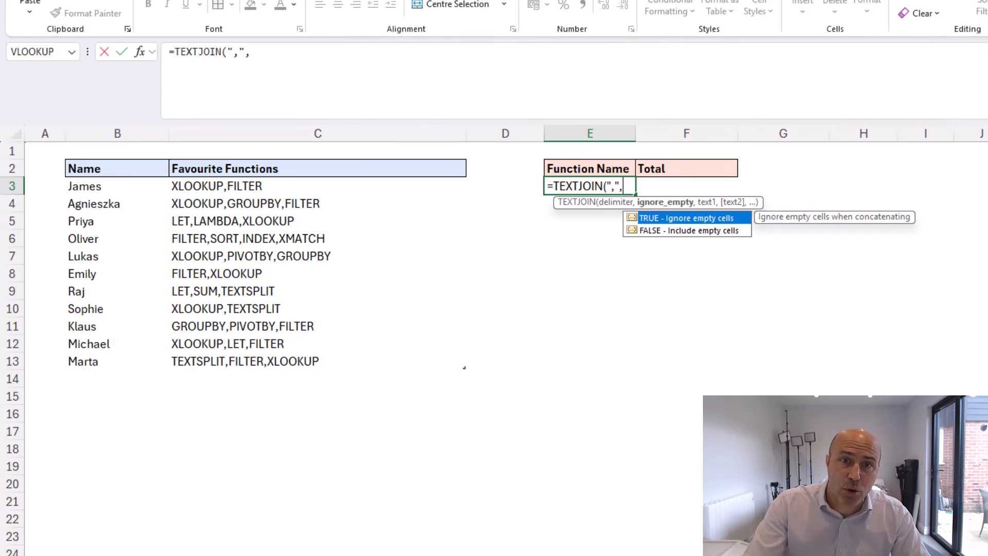
type(",")
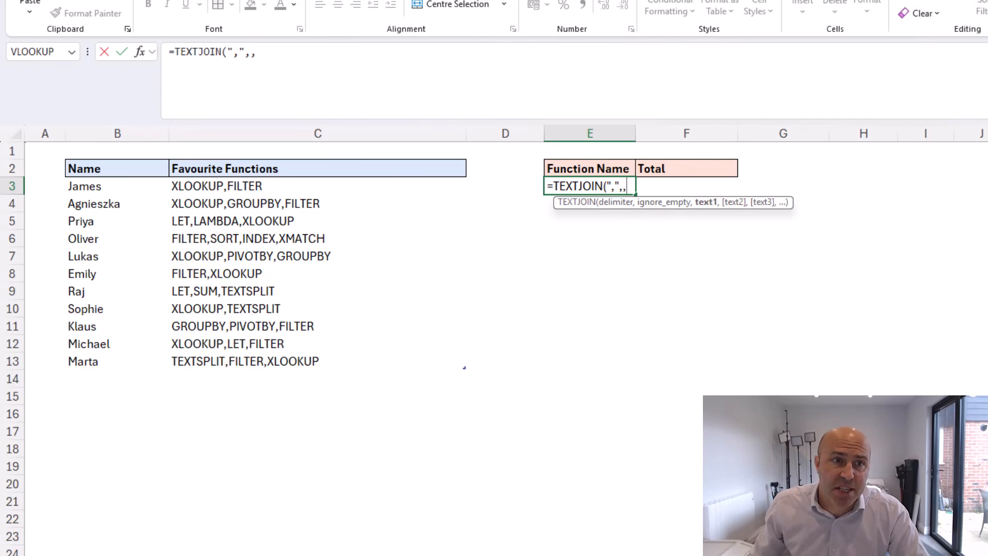
left_click_drag(276, 187, 260, 361)
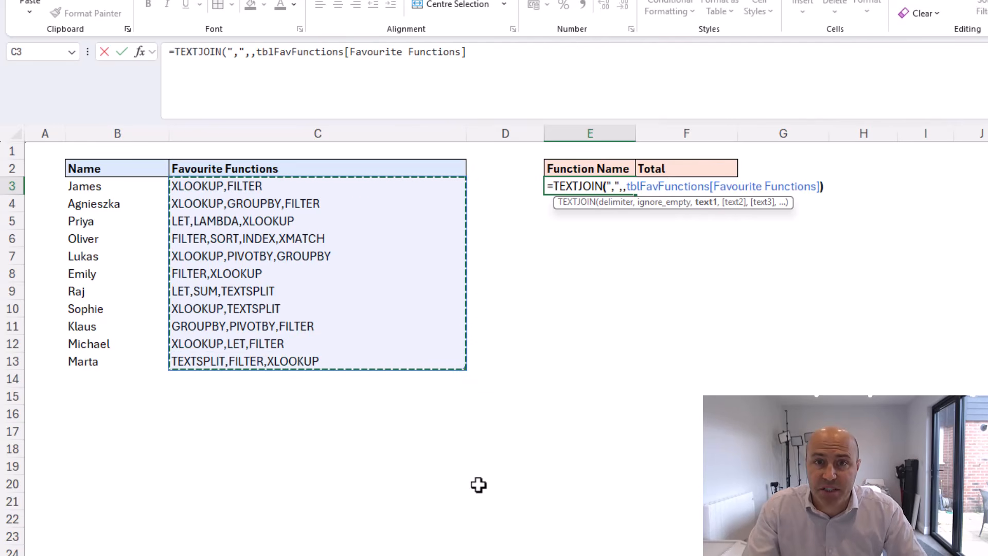
key("Return")
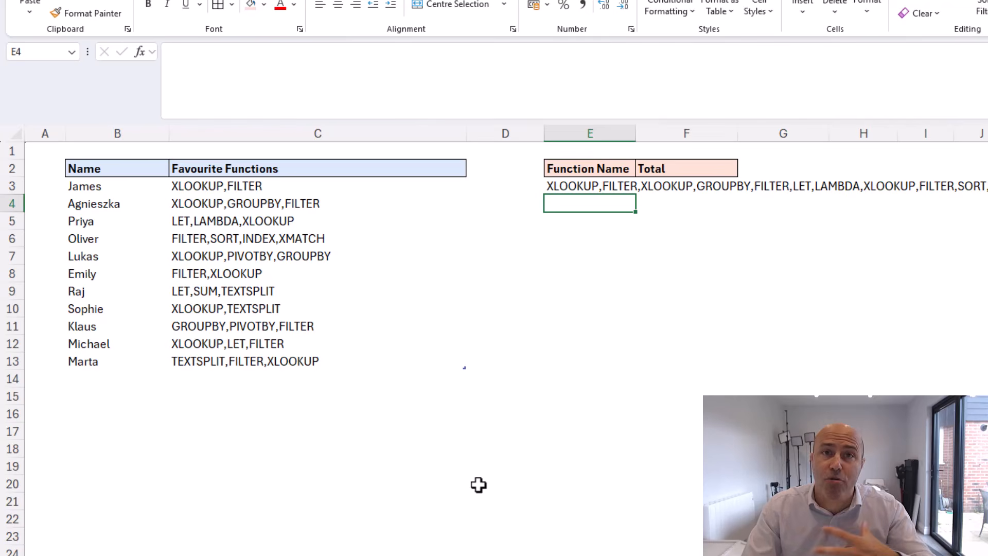
- Nest the E3 TEXTJOIN formula in a LET function, defining it as the variable favs on its own line
key("Up")
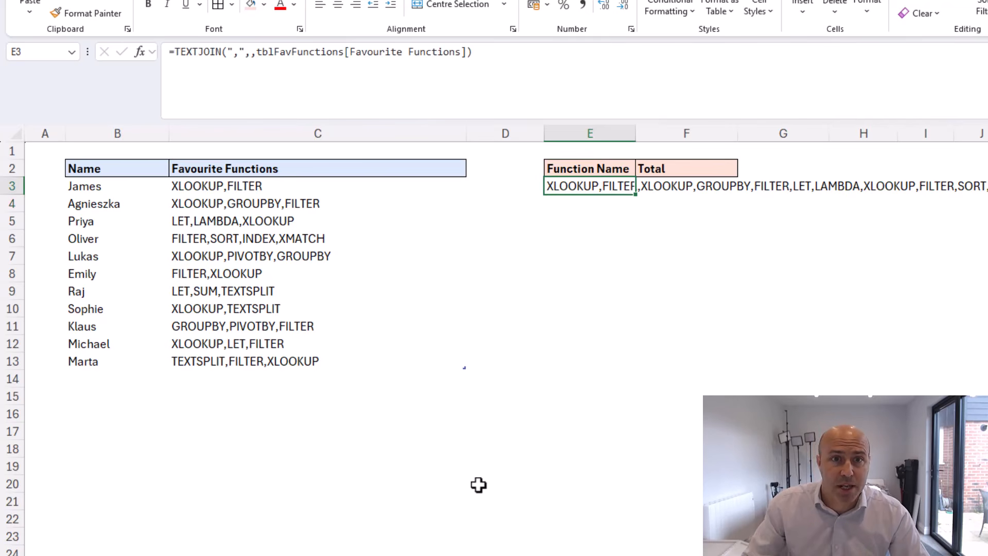
left_click(174, 52)
type("let(")
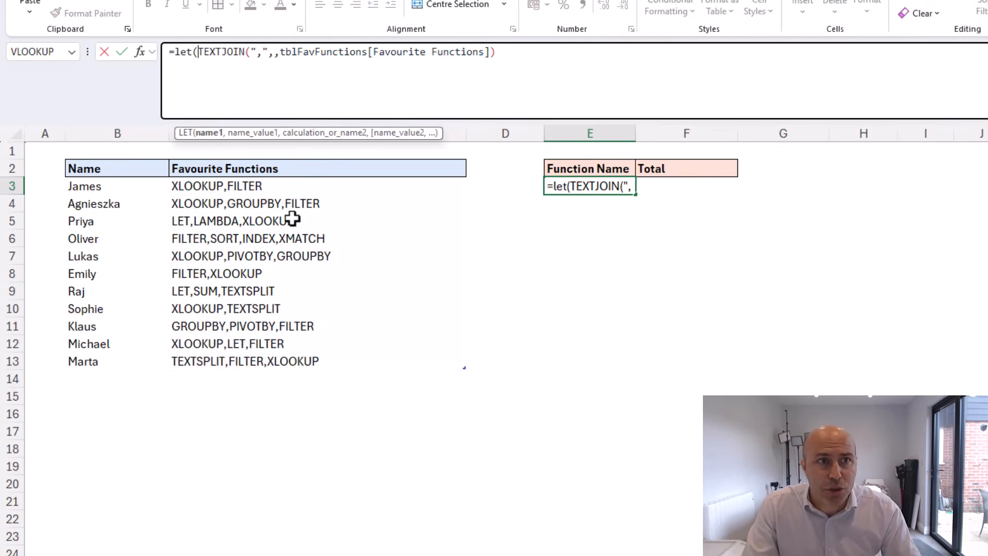
key("alt+Return")
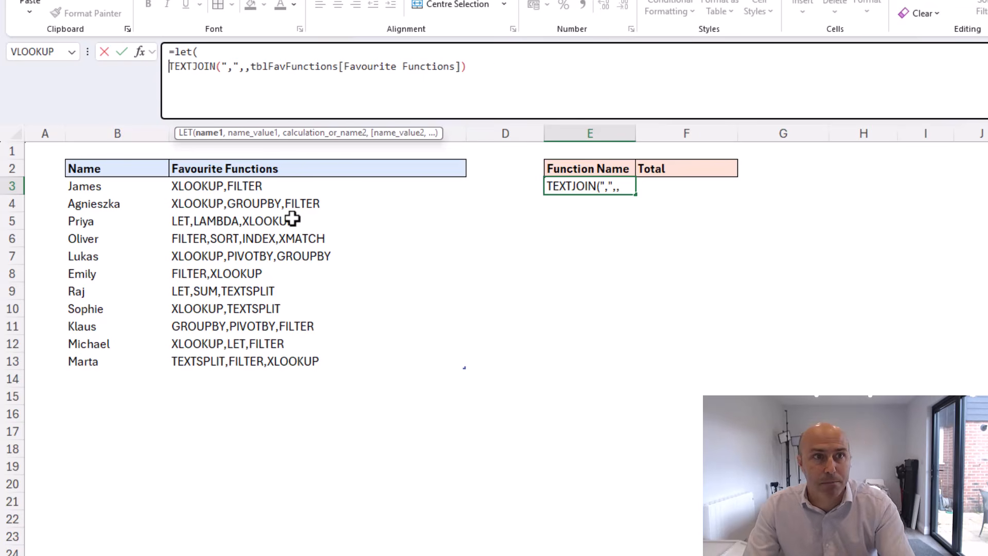
type("favs,")
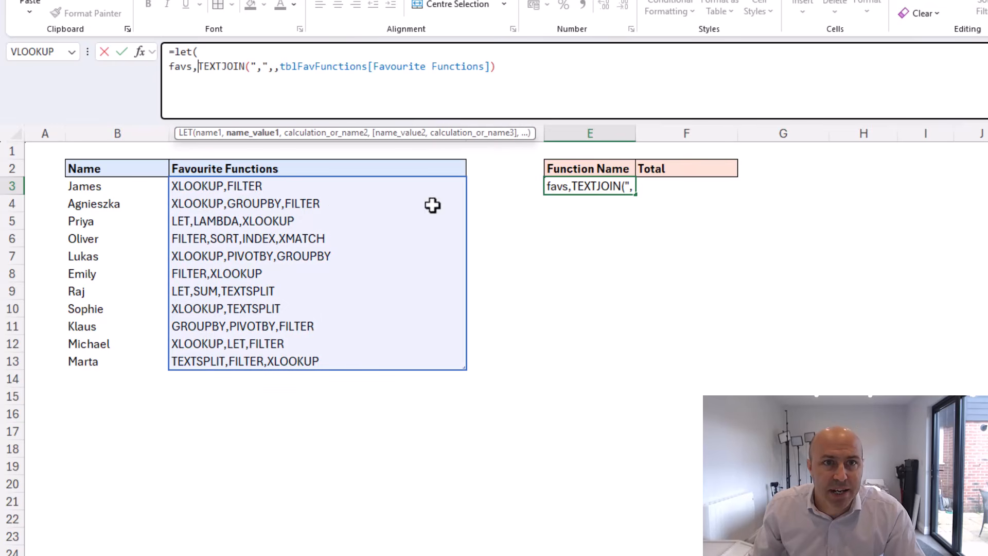
left_click(519, 83)
type(",")
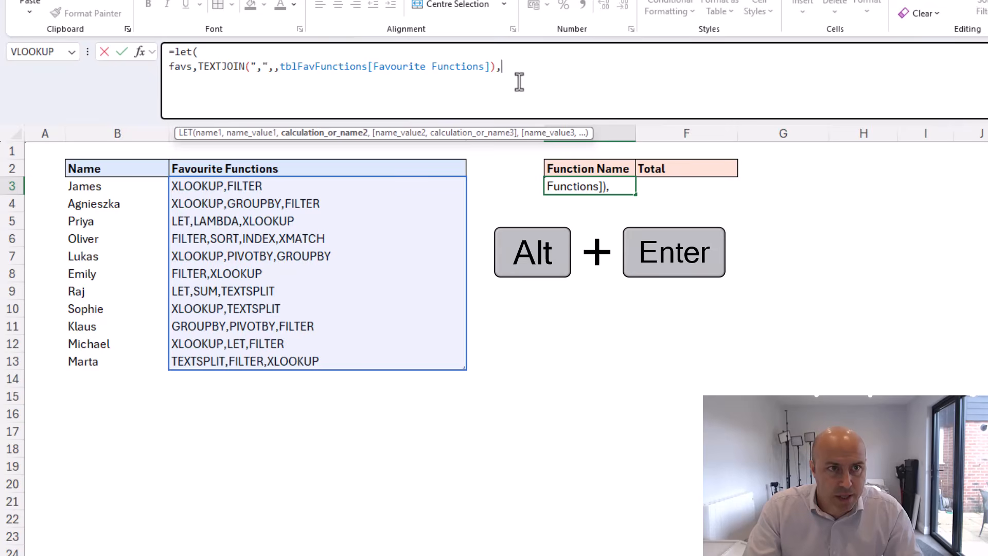
key("alt+Return")
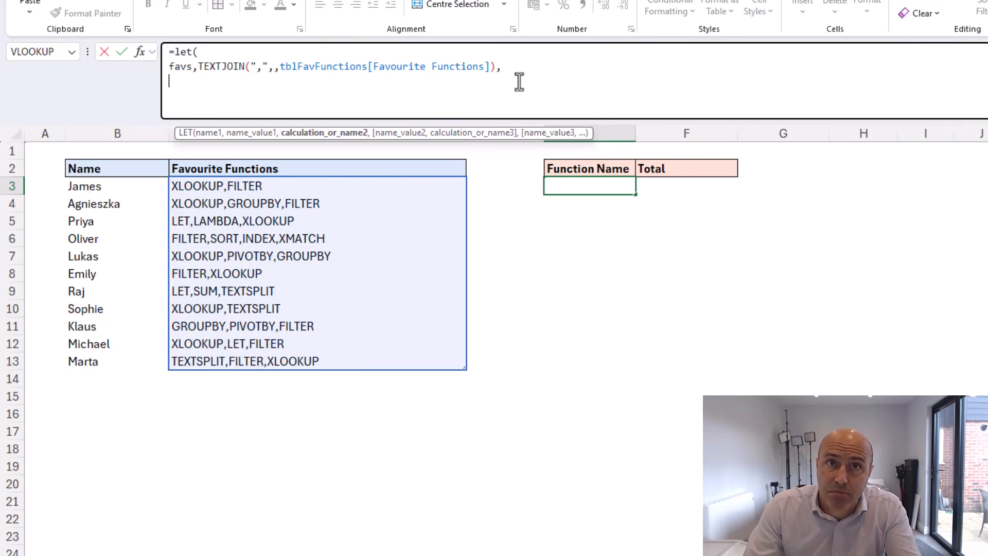
- Define a second LET variable, funcList, as TEXTSPLIT(favs,,",") to split the joined functions into rows, on its own line
type("func")
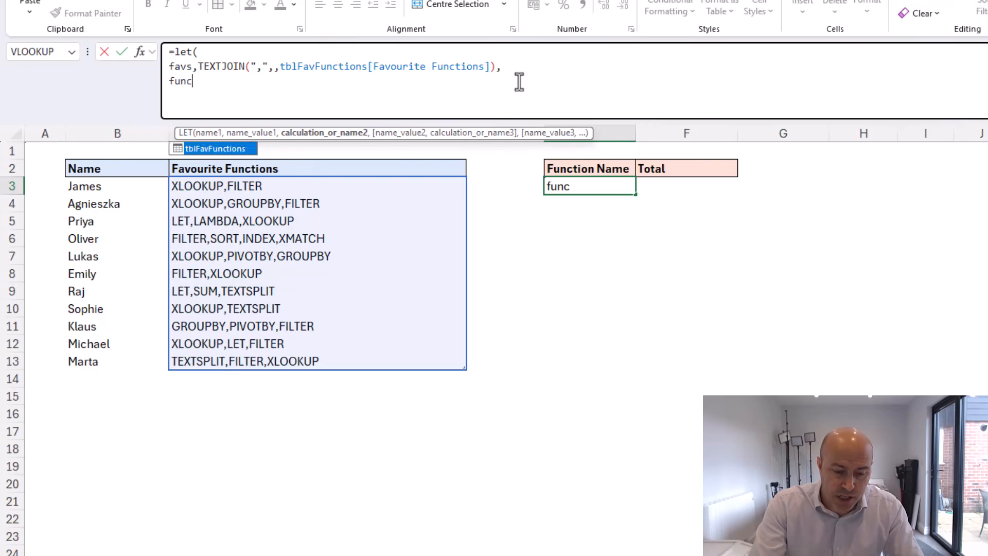
type("List,")
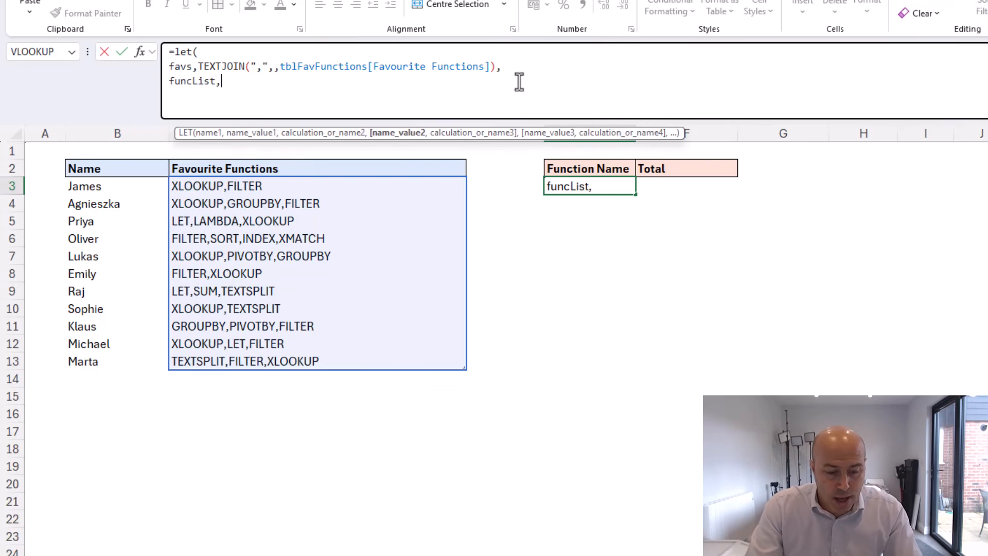
type("tex")
key("Down")
key("Down")
key("Down")
key("Down")
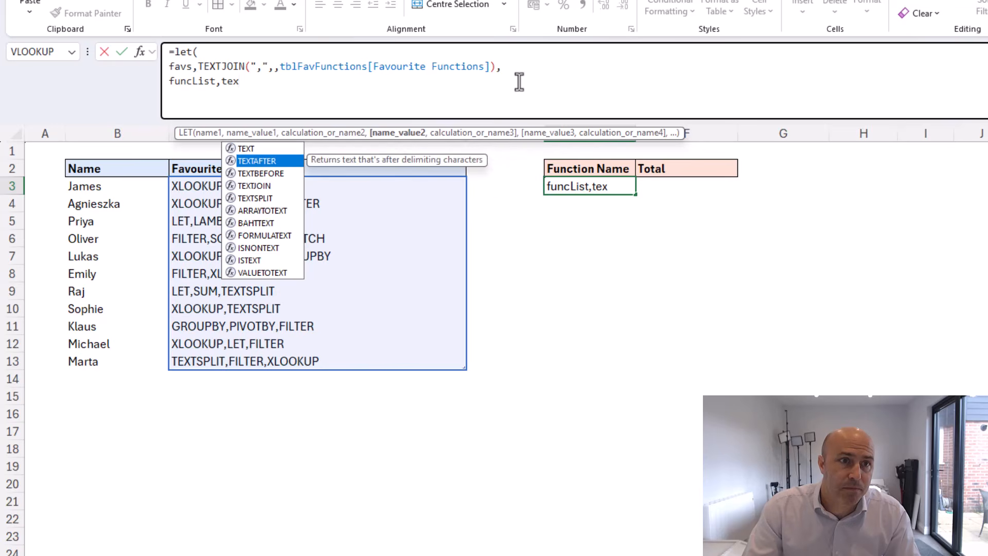
key("Tab")
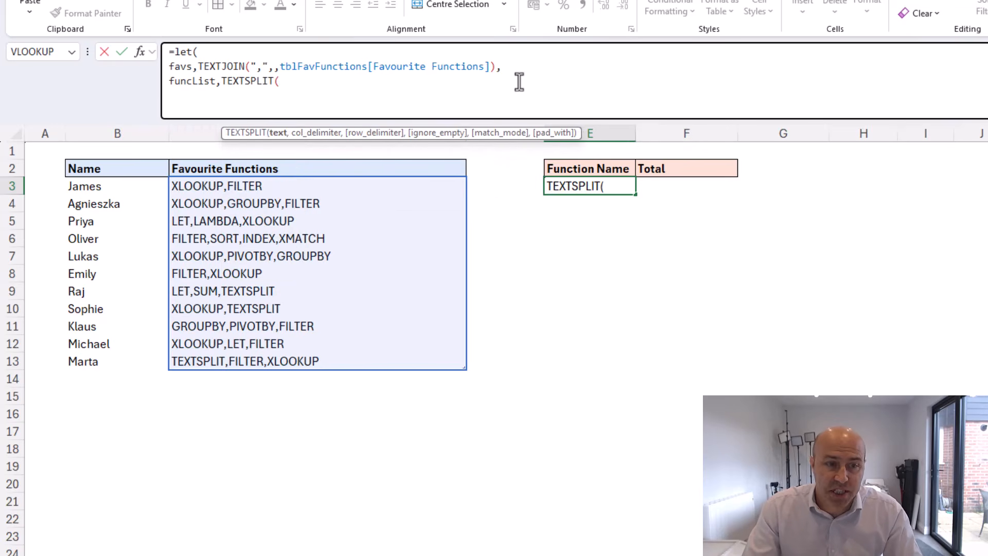
type("favs")
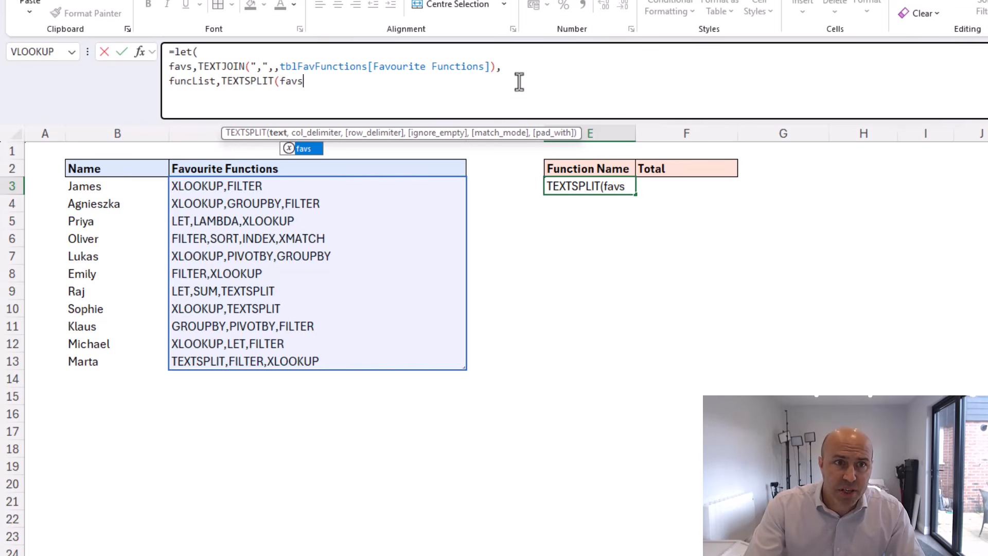
type(",,")
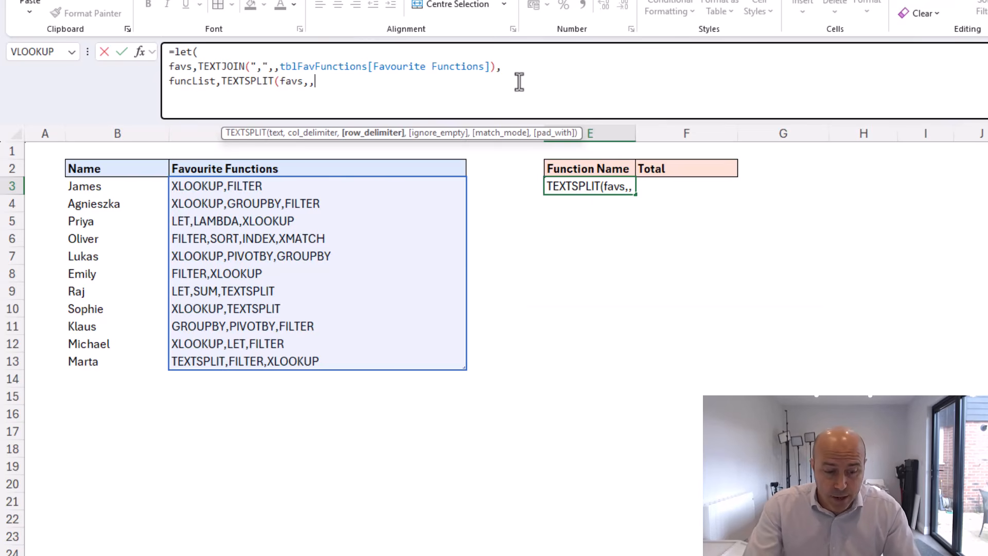
type("\",\"")
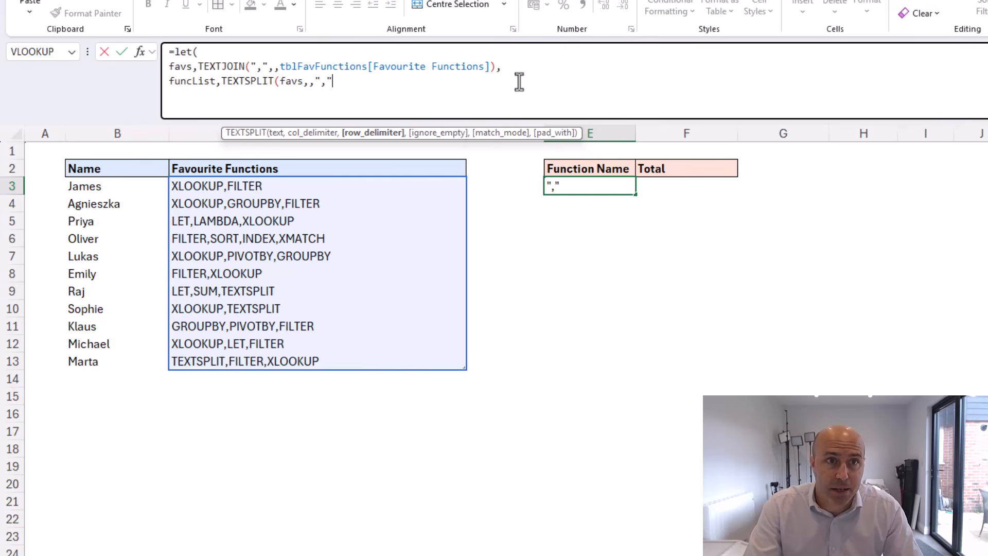
type(")")
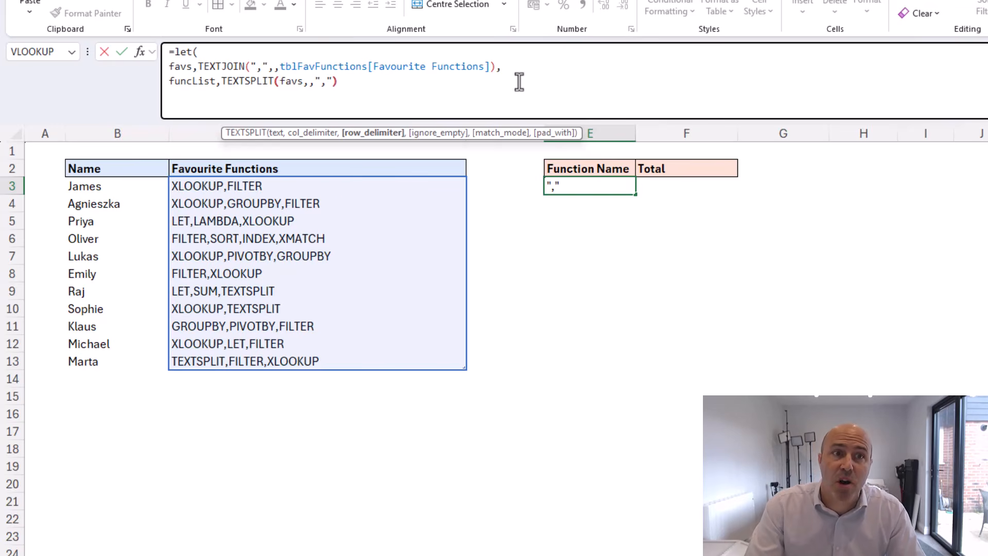
type(",")
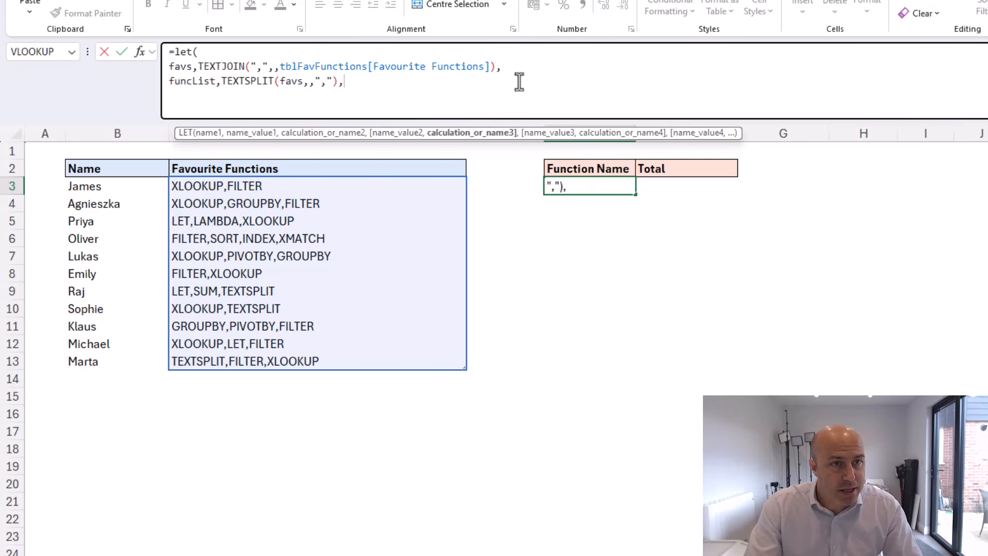
key("alt+Return")
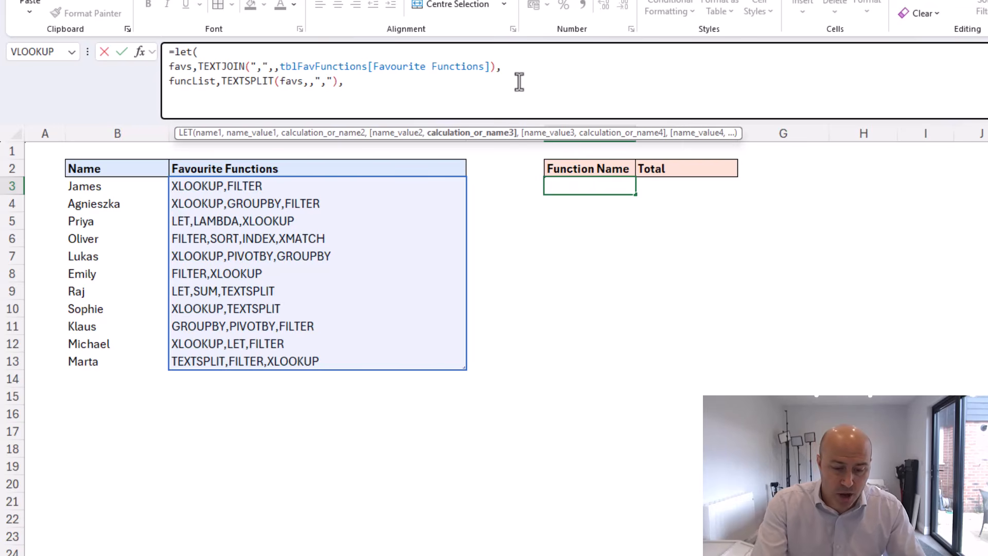
- Return funcList as the LET formula's final calculation, close the function on a new line and commit it in E3
type("funcList")
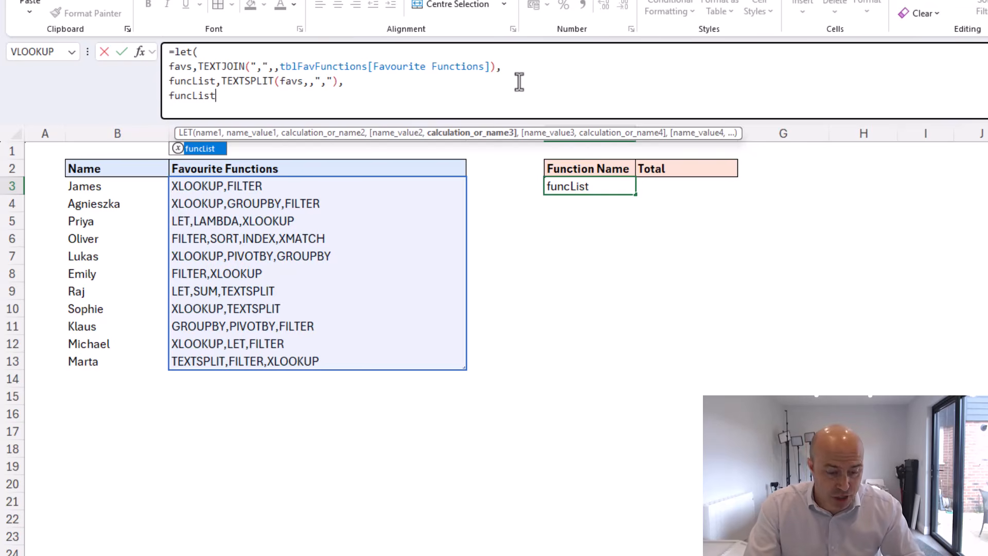
key("alt+Return")
type(")")
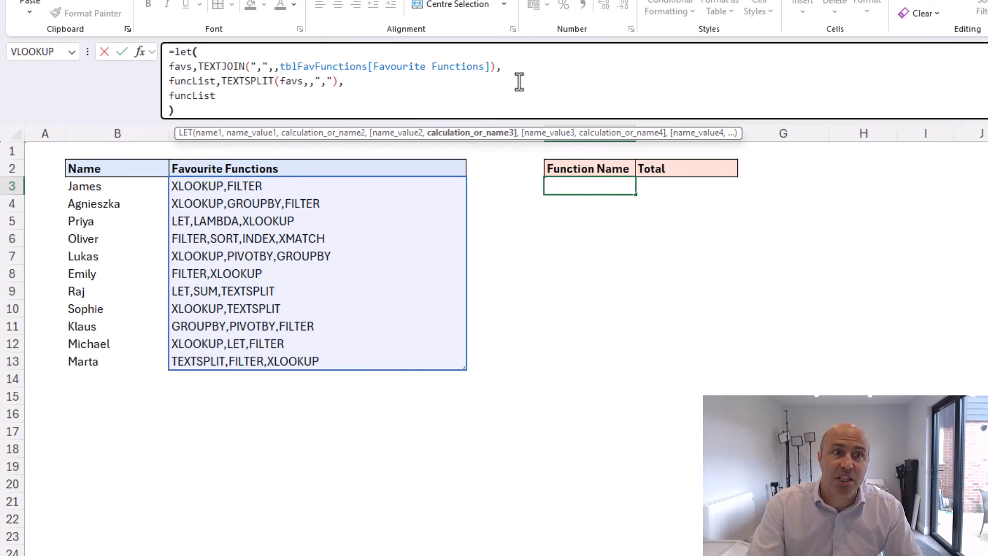
key("Return")
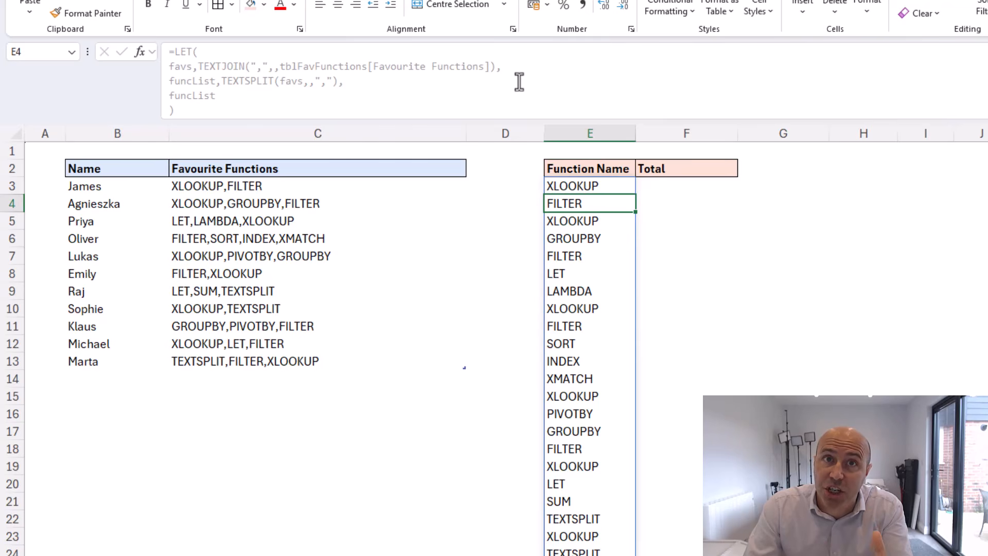
- Wrap the final funcList in E3's LET formula in GROUPBY, using funcList for both the row fields and the values
key("Up")
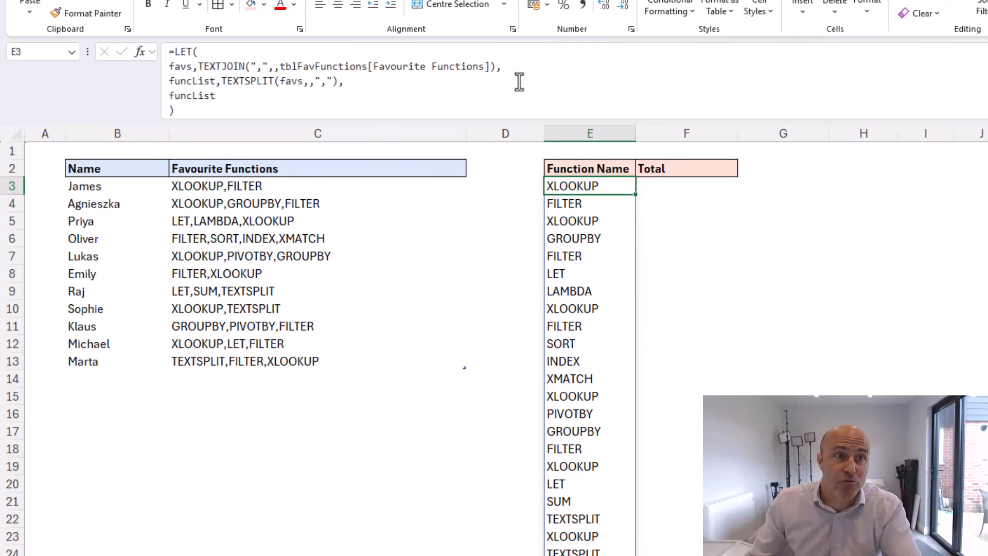
left_click(170, 96)
type("gro")
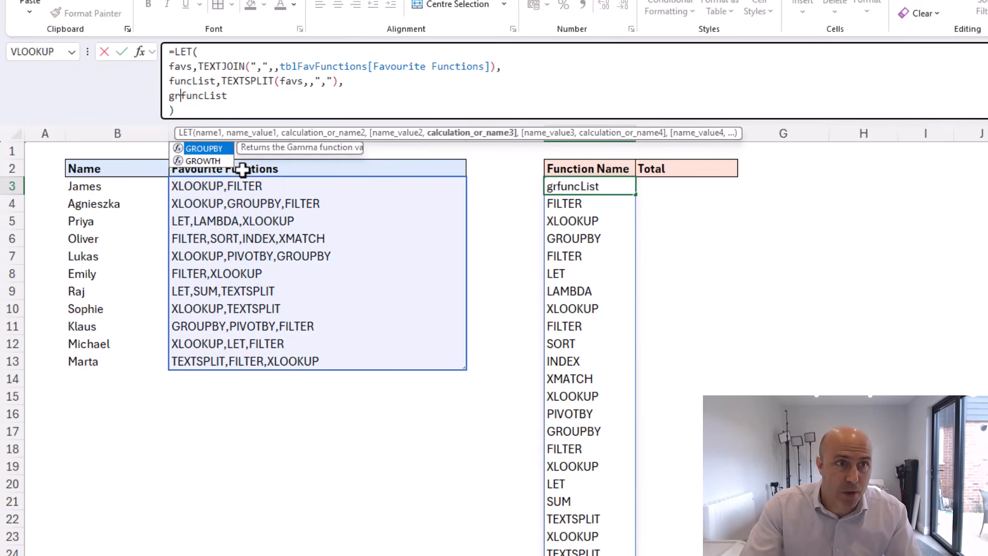
key("Tab")
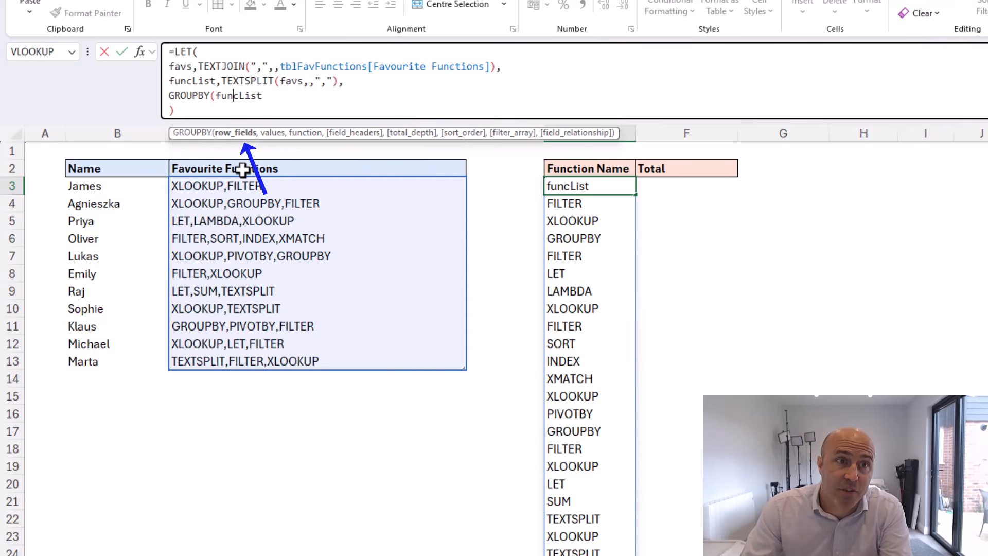
type(",func")
key("Tab")
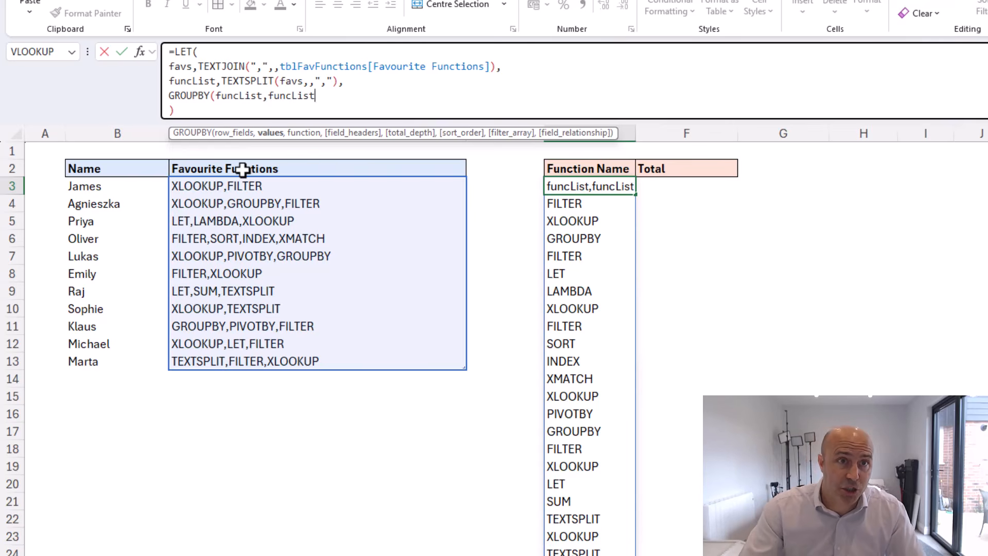
- Complete the GROUPBY with COUNTA as the function and -2 as the sort order, and commit the formula
type(",co")
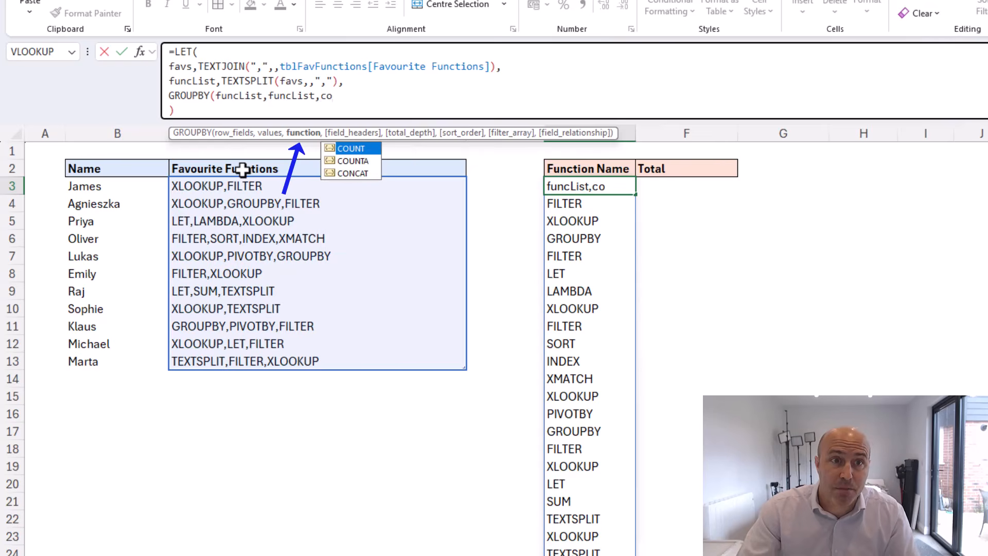
key("Down")
key("Tab")
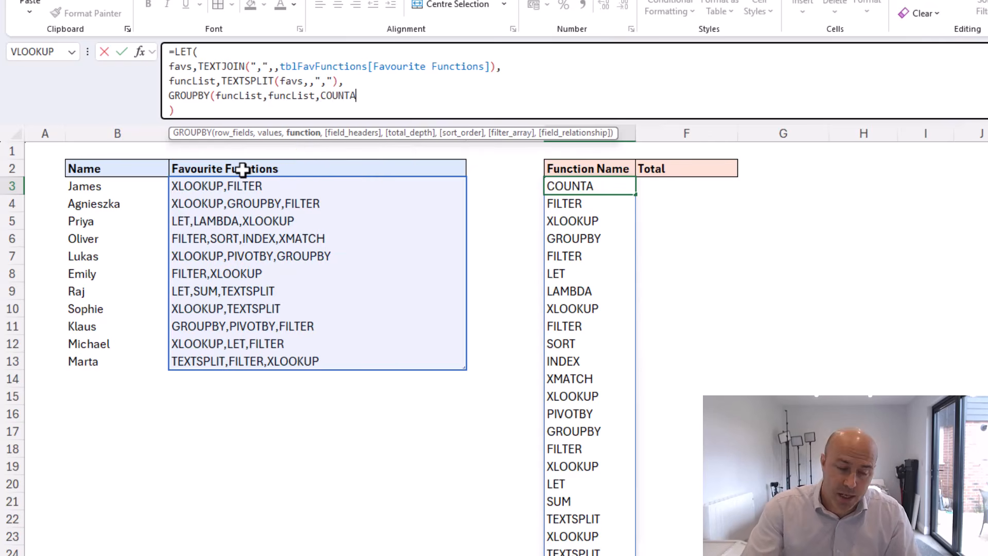
type(",,,")
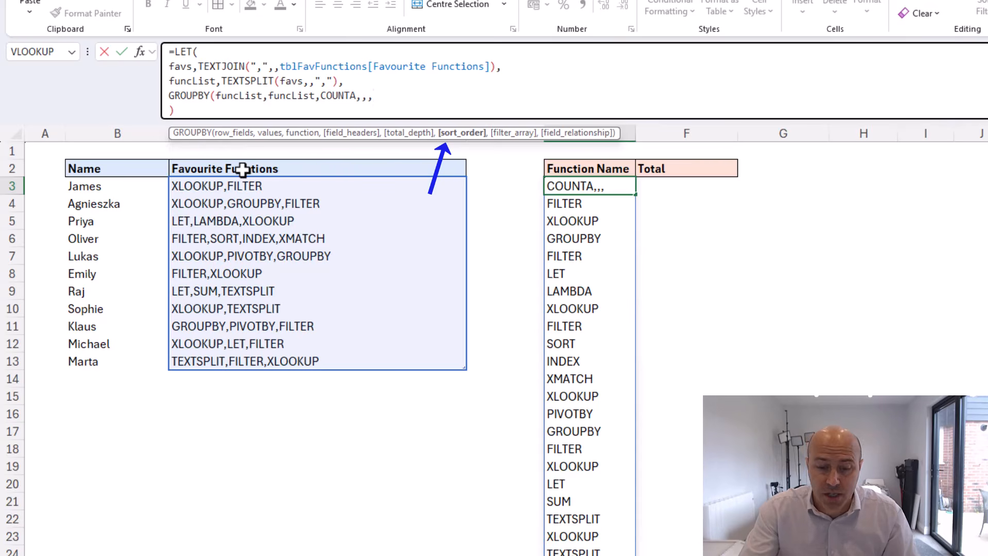
type("-2)")
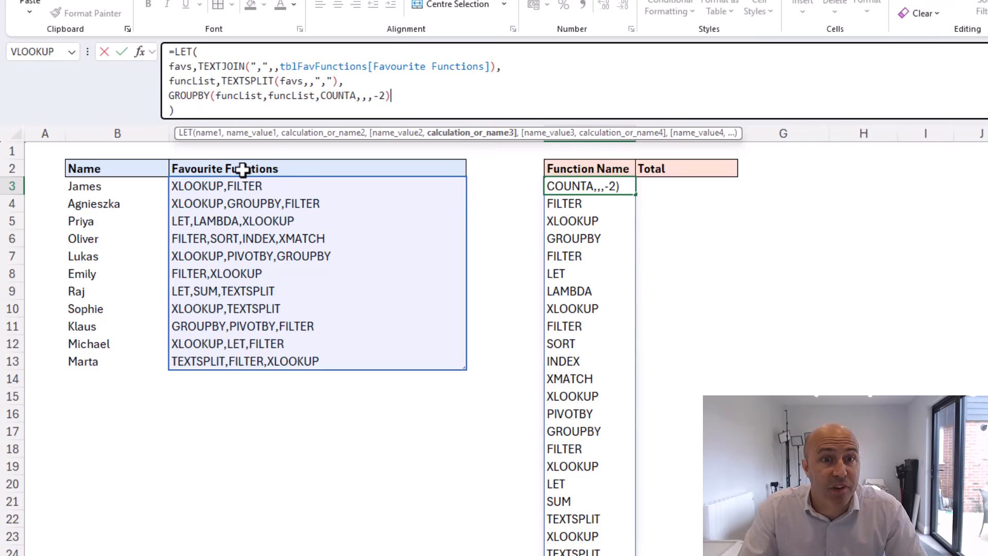
key("Return")
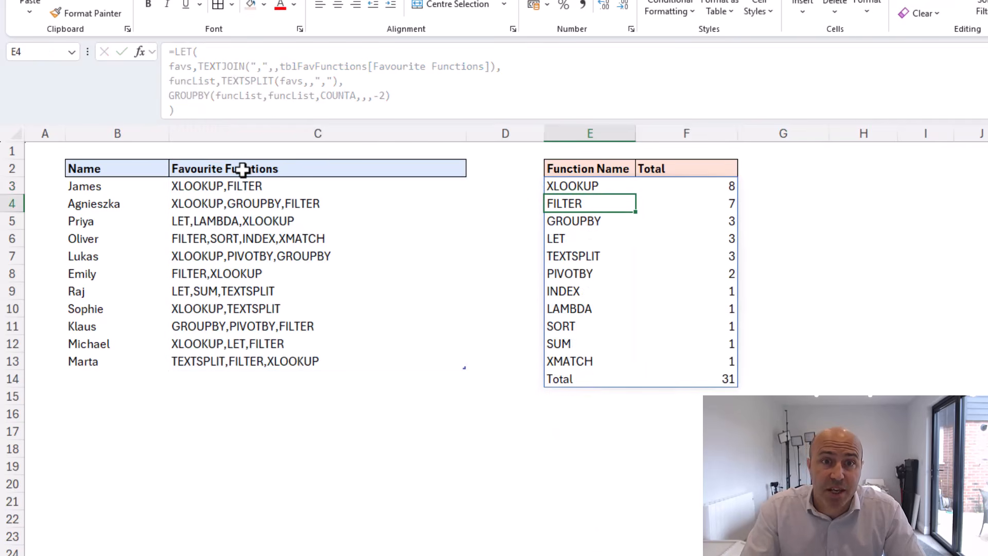